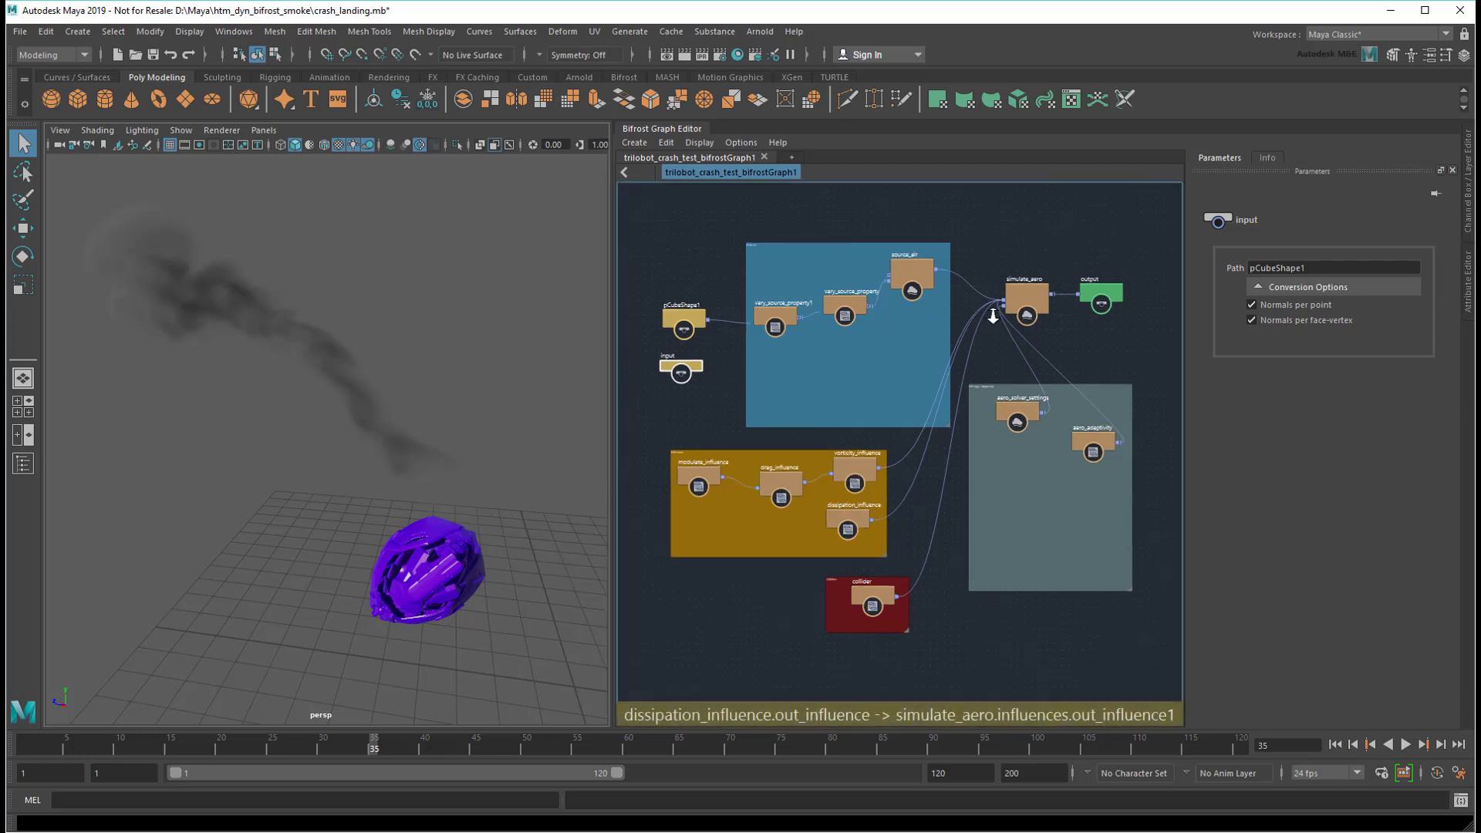
Step: Set the source_air node's Resolution Mode to Absolute
scroll(992, 321, up, 5)
middle_drag(1010, 324, 1006, 416)
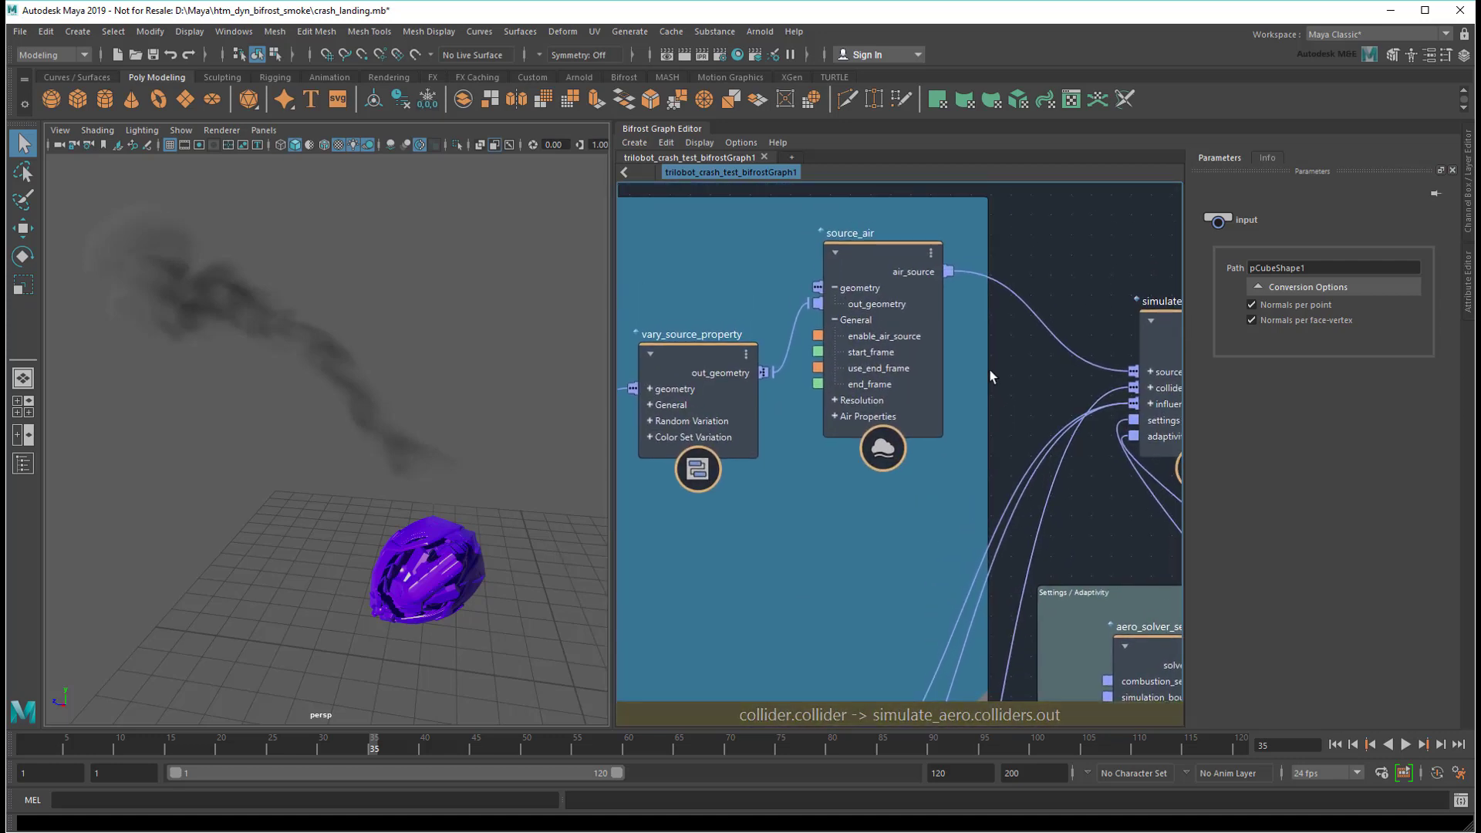
click(882, 259)
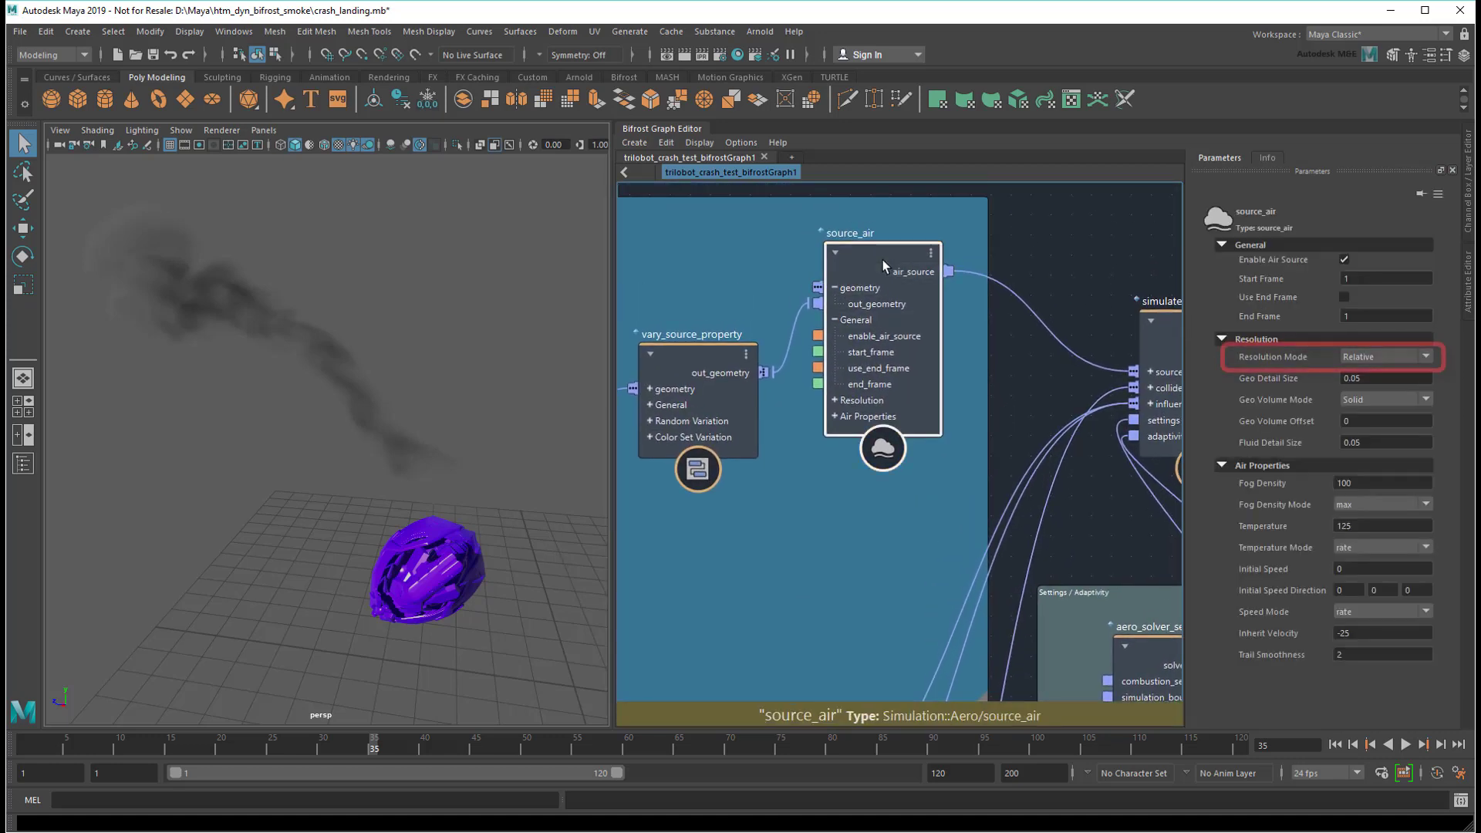
click(1417, 356)
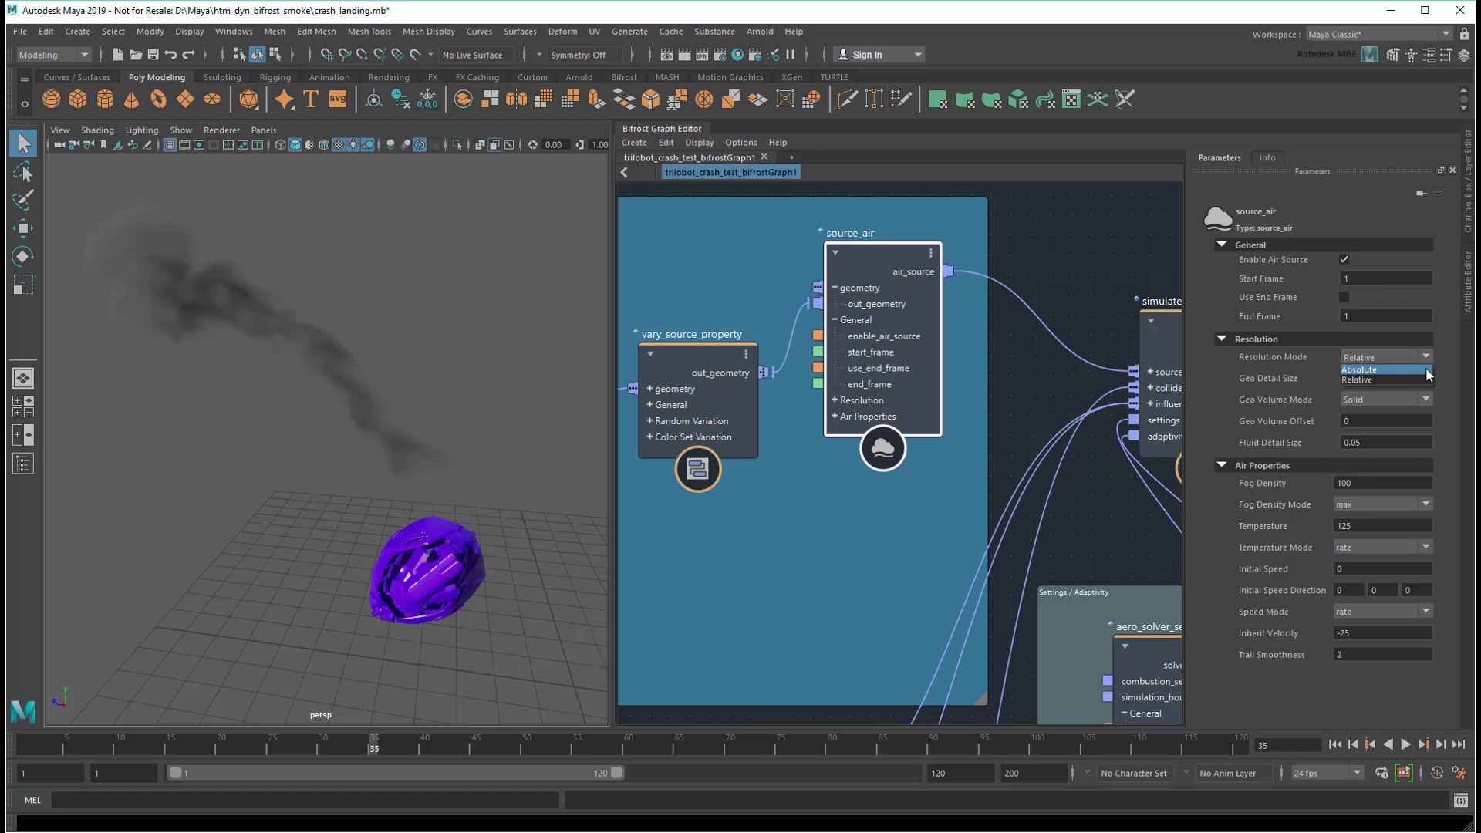
click(1425, 373)
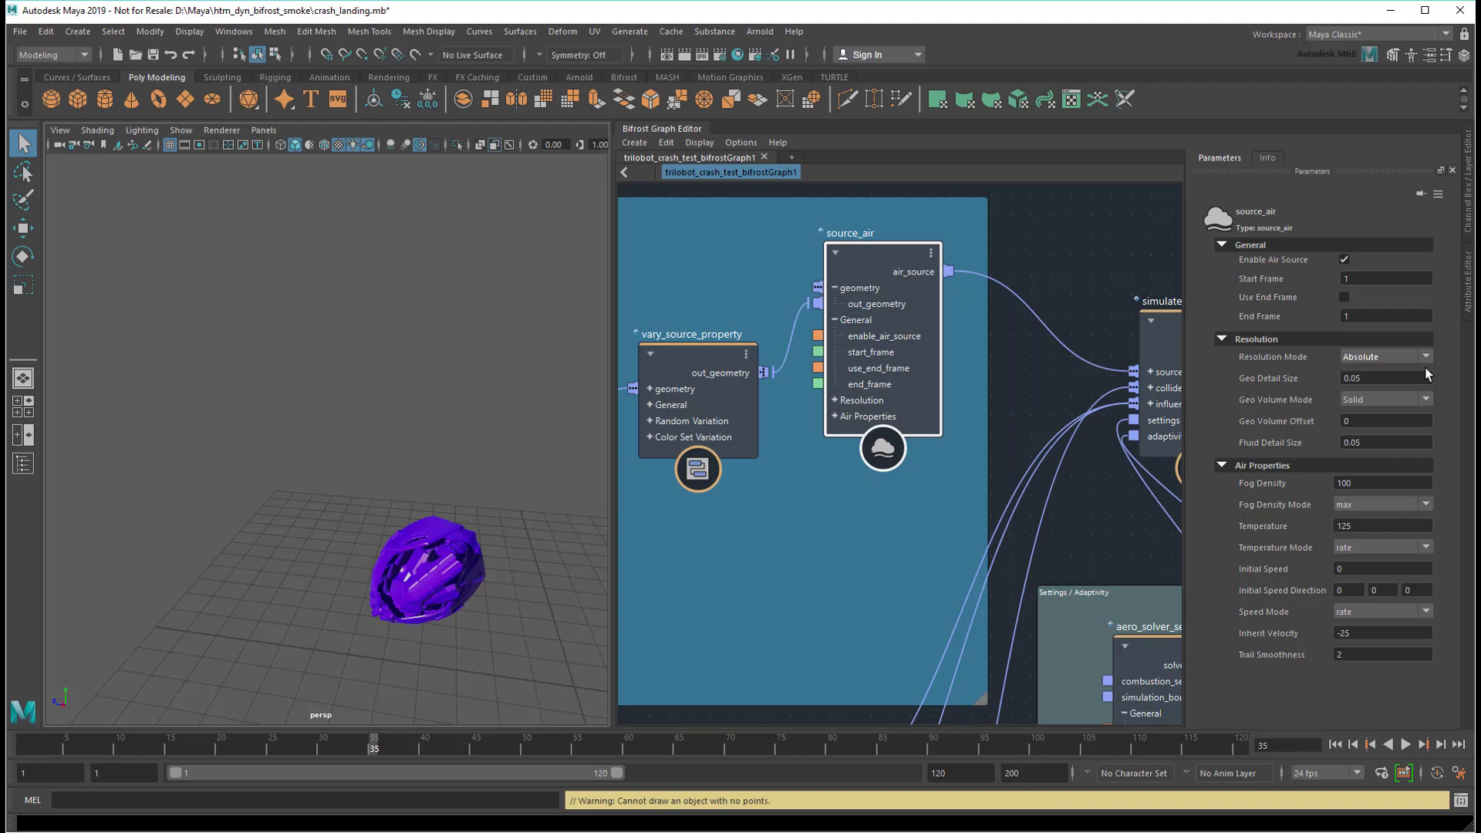
Step: Show the aero_solver_settings node's parameters and replay the simulation from frame 1 to 36 to examine the smoke trail
middle_drag(1098, 558, 815, 143)
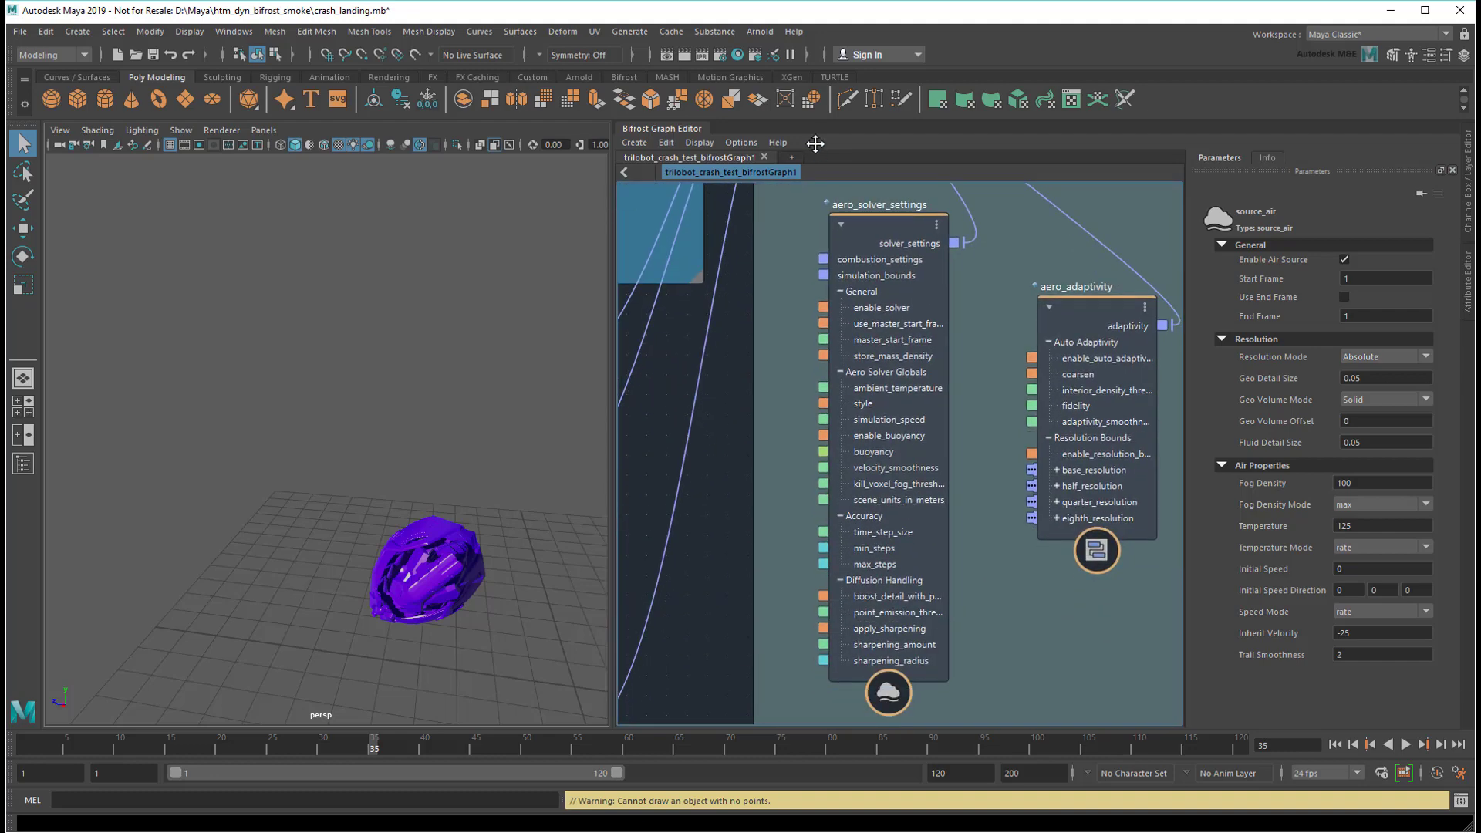
click(894, 275)
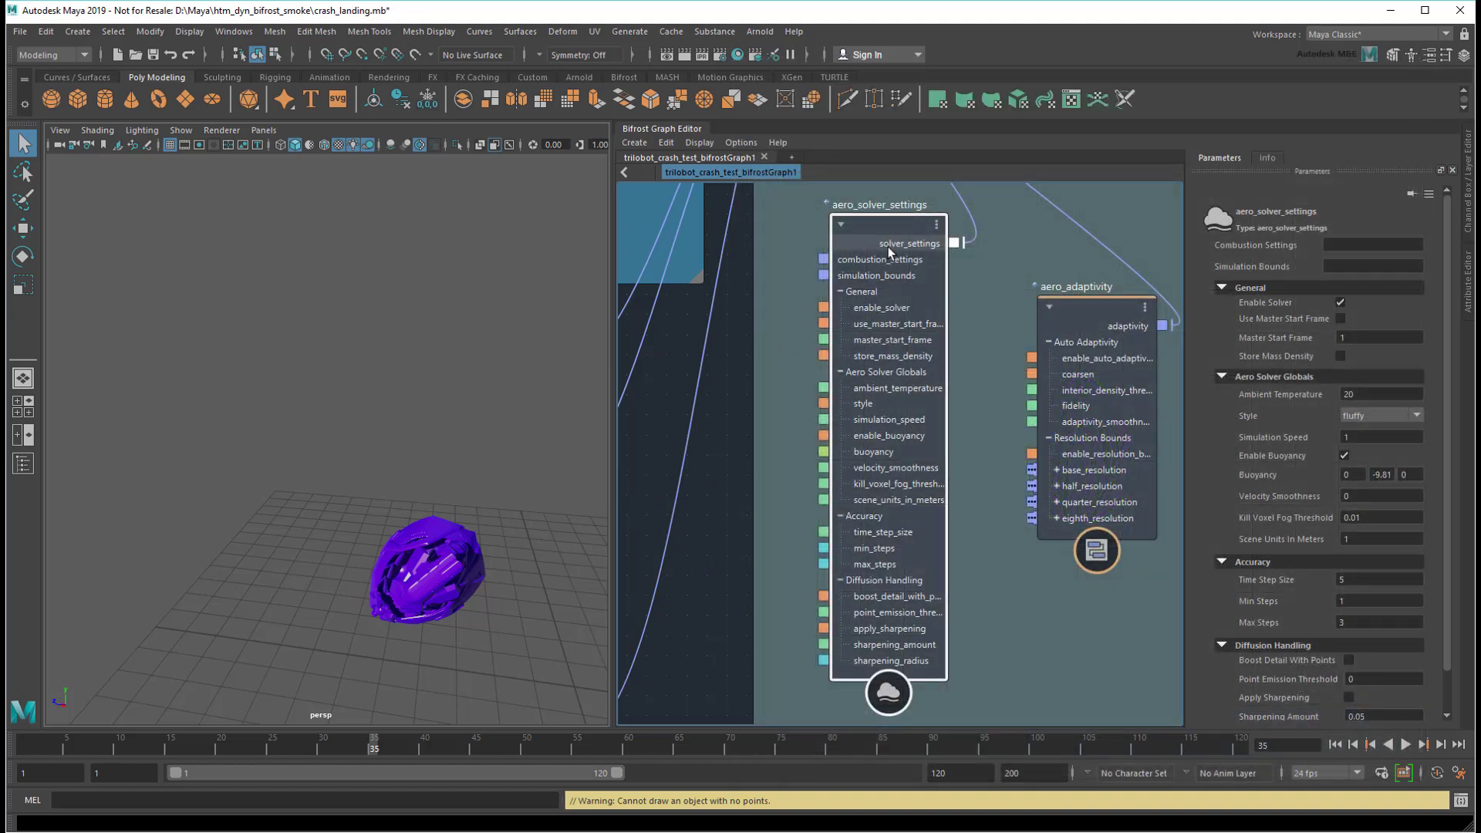
click(1342, 743)
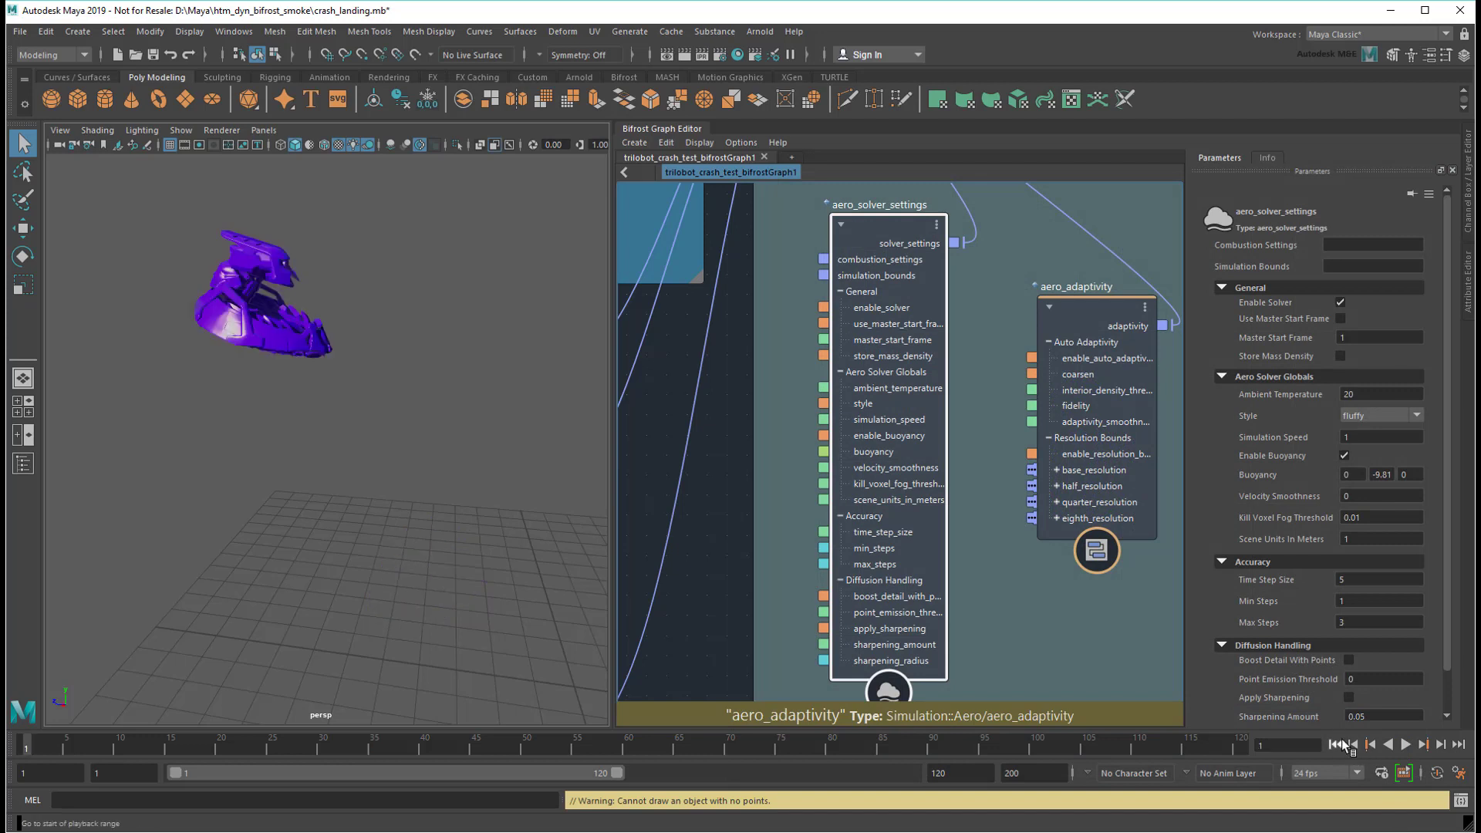
click(1404, 744)
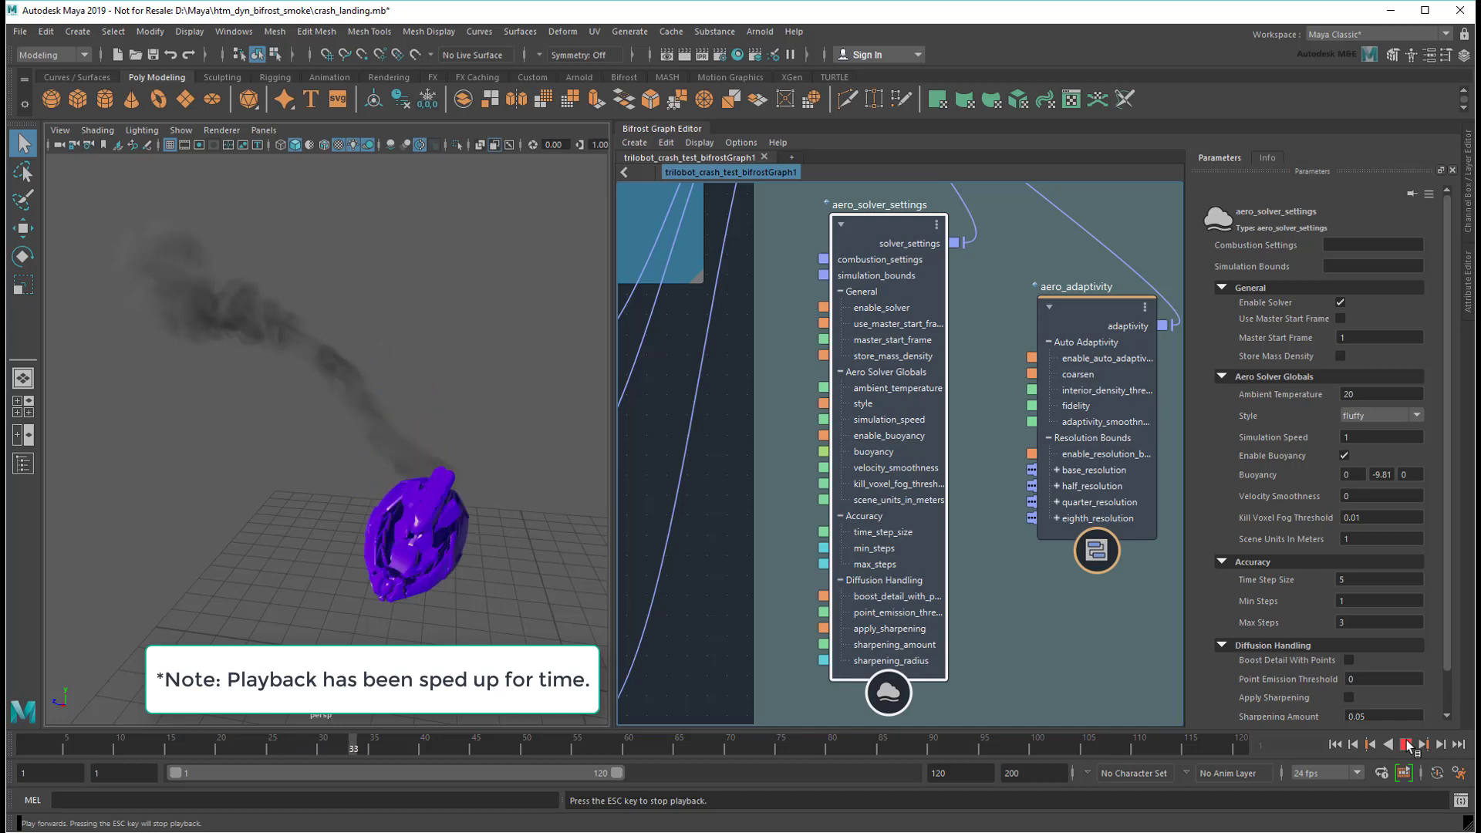
click(1405, 744)
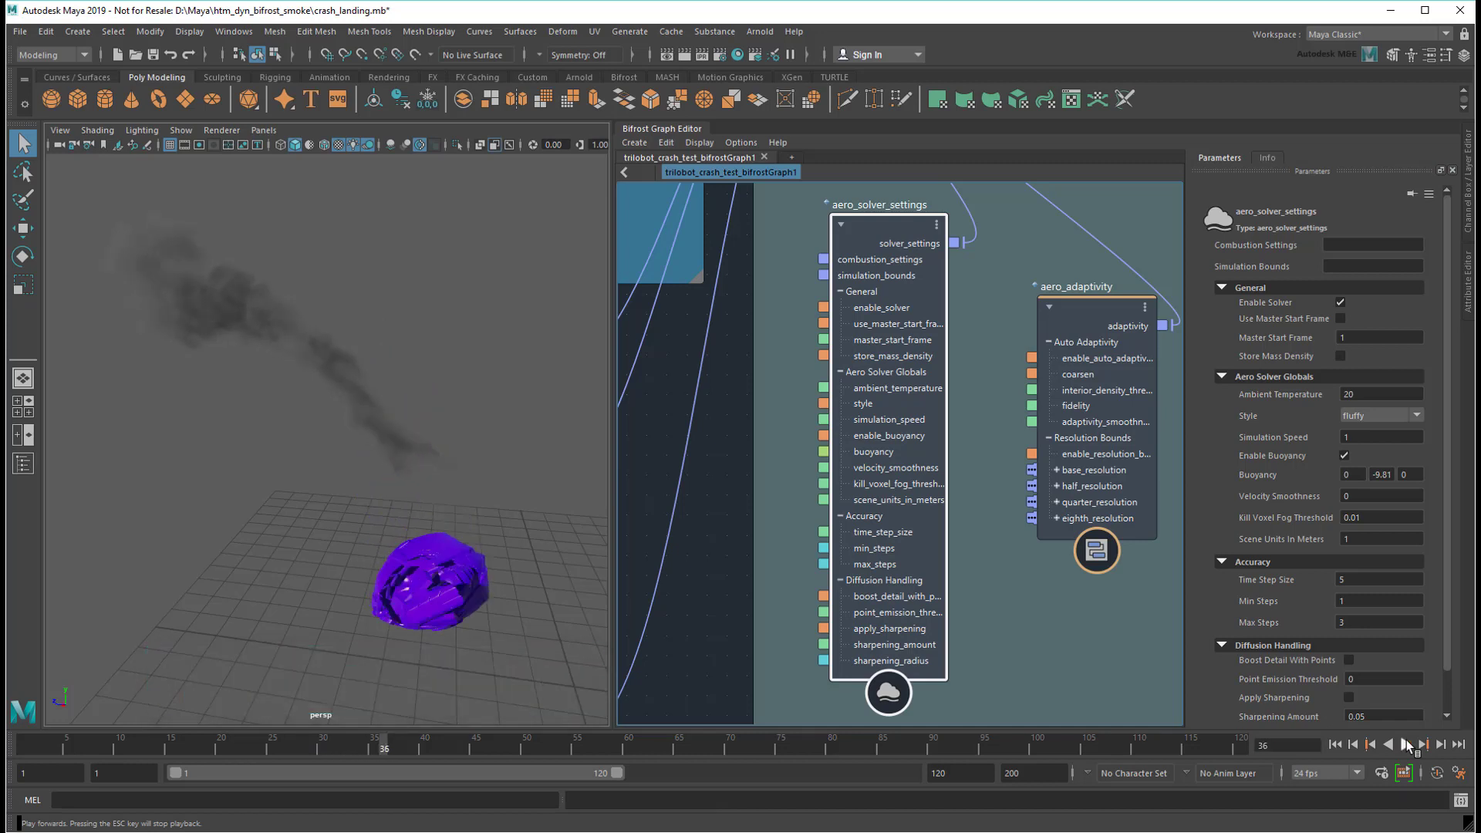
alt+right_drag(324, 489, 360, 519)
alt+middle_drag(360, 519, 484, 548)
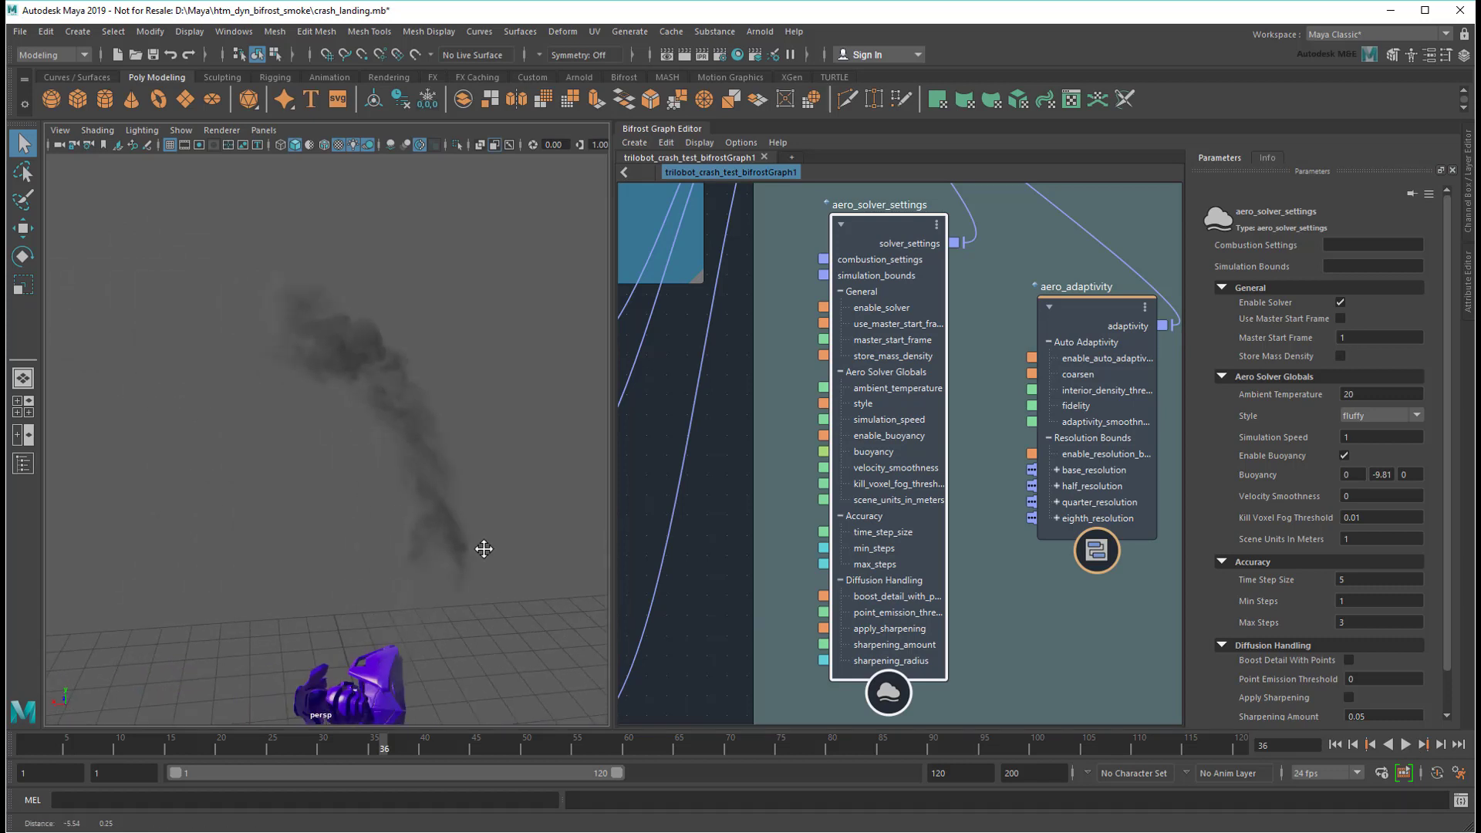
alt+drag(483, 548, 407, 546)
alt+middle_drag(407, 545, 357, 535)
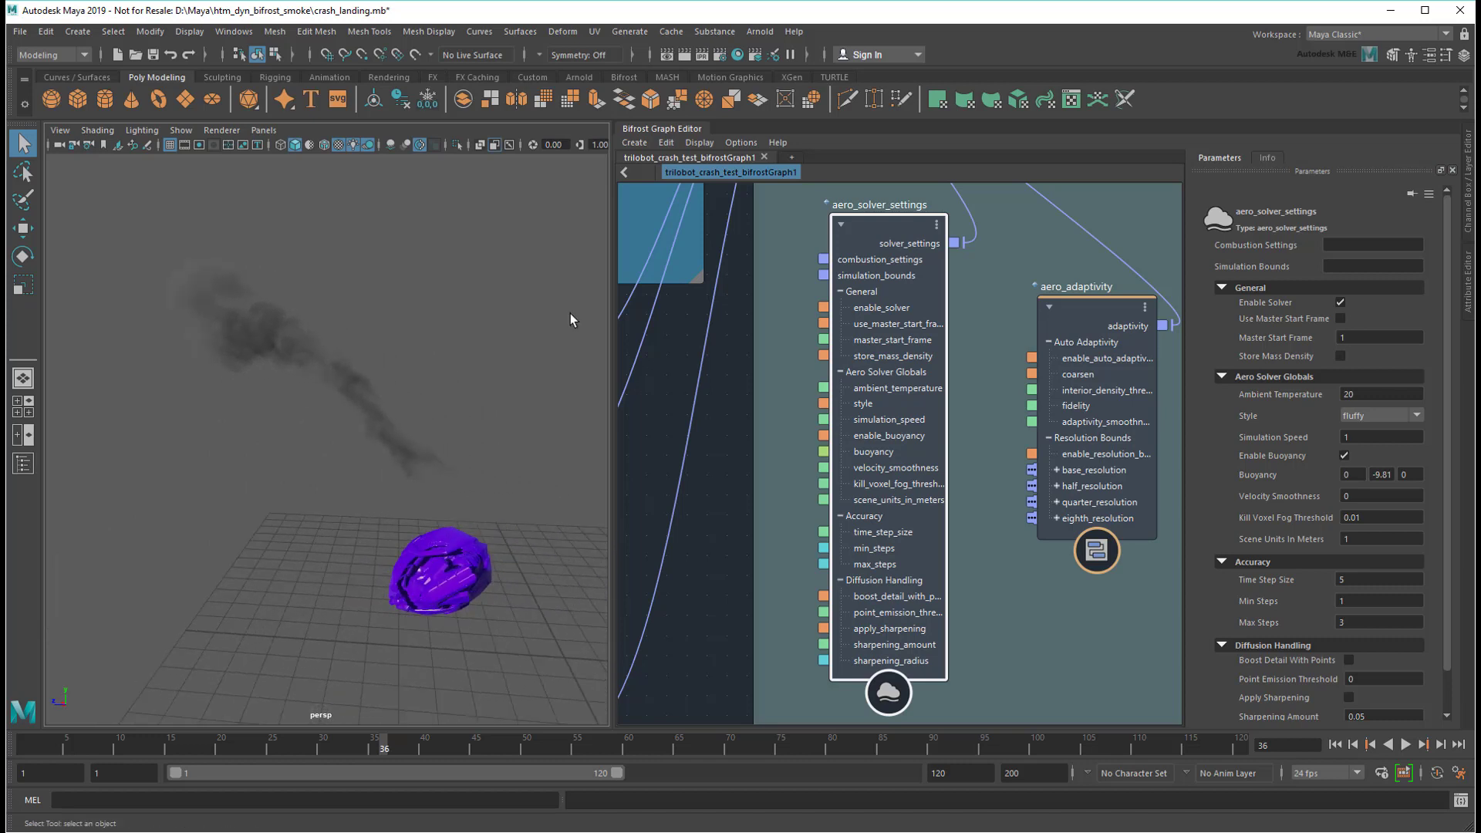
Step: Collapse the Bifrost graph, show the Outliner, and set crash_control_GRP's Scale X, Y and Z to 2
click(677, 128)
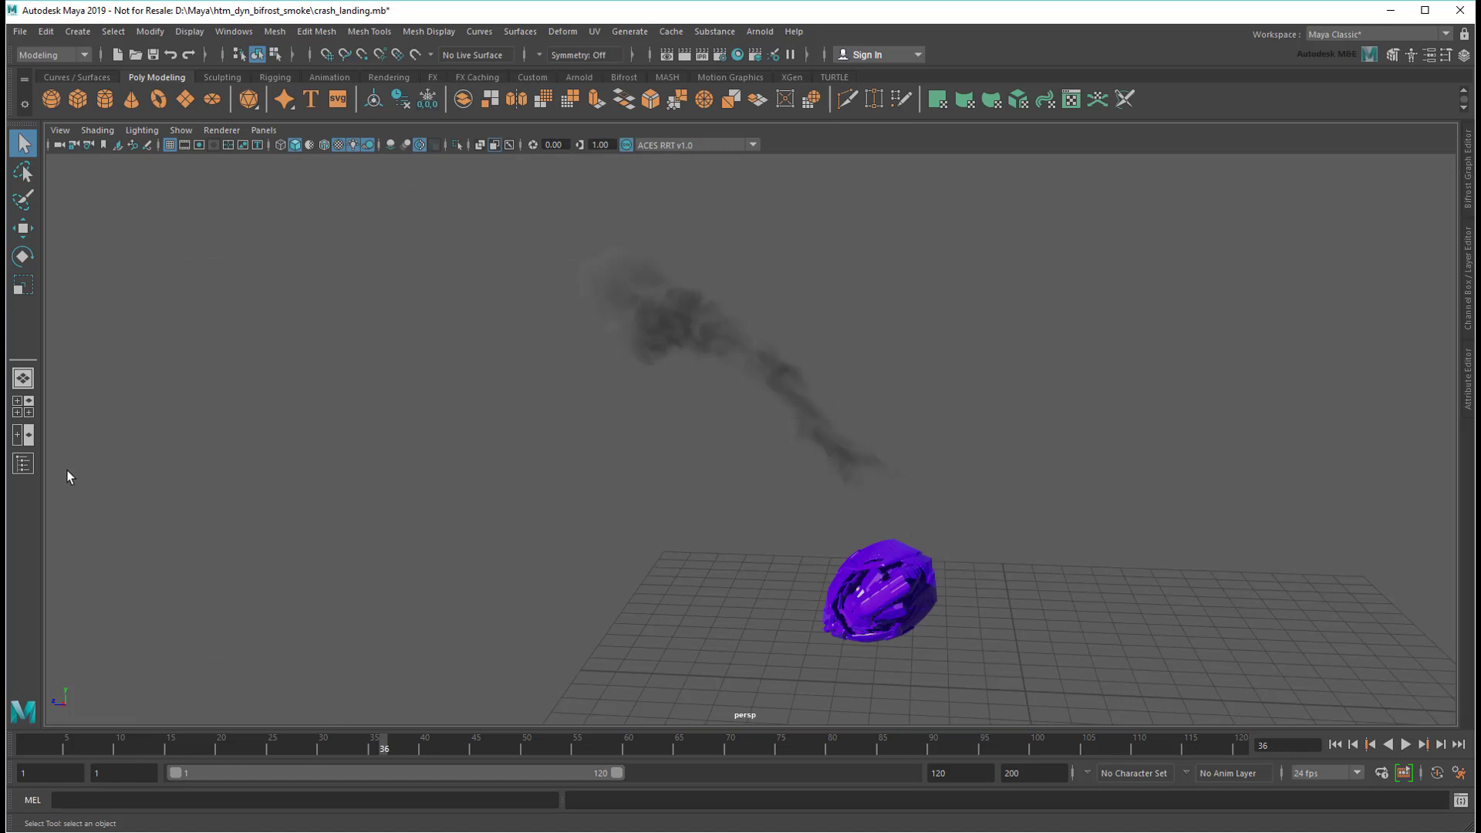
click(23, 463)
click(100, 237)
click(1467, 301)
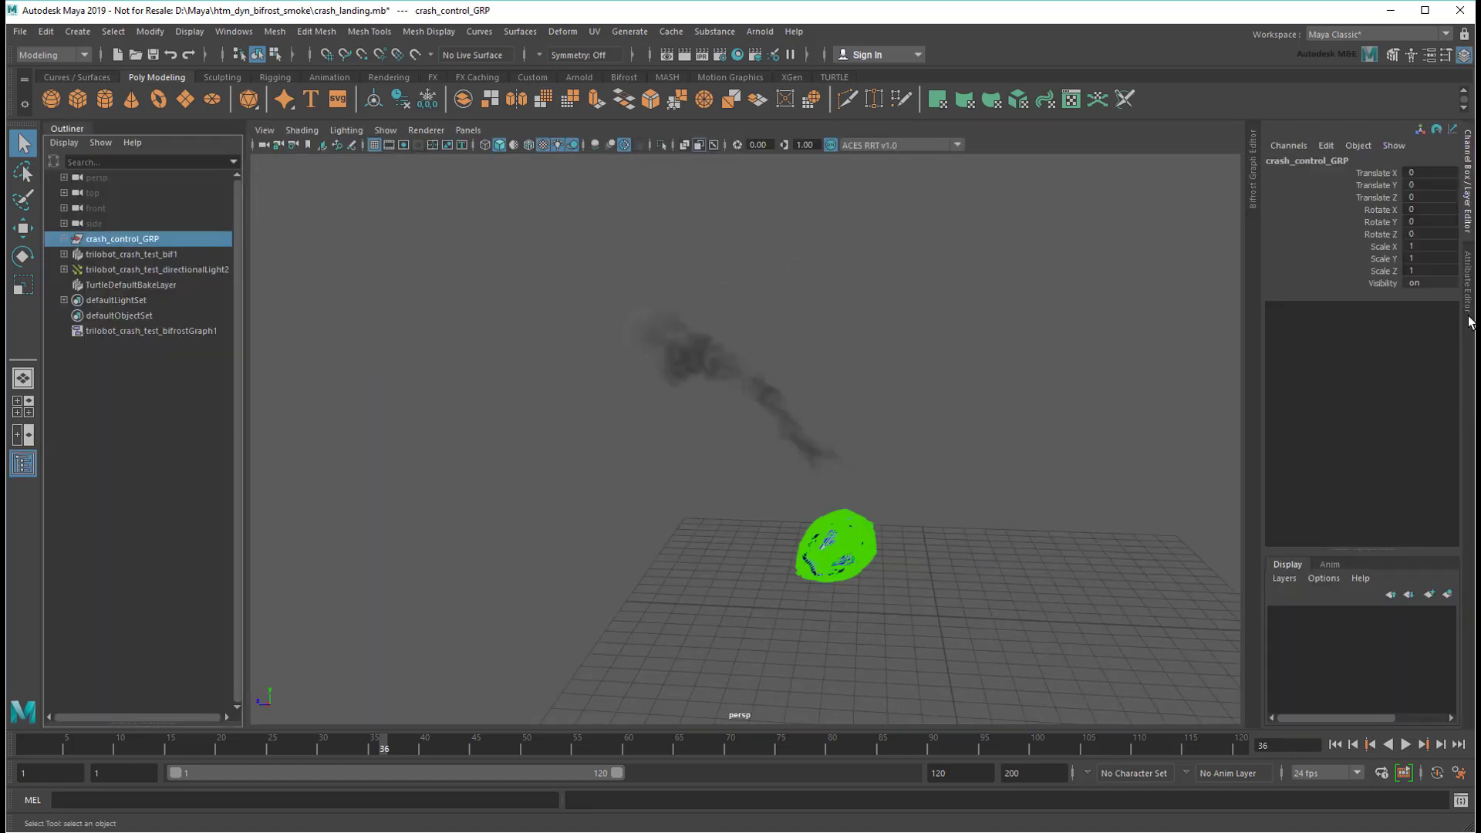
drag(1424, 246, 1424, 271)
text(2)
key(Return)
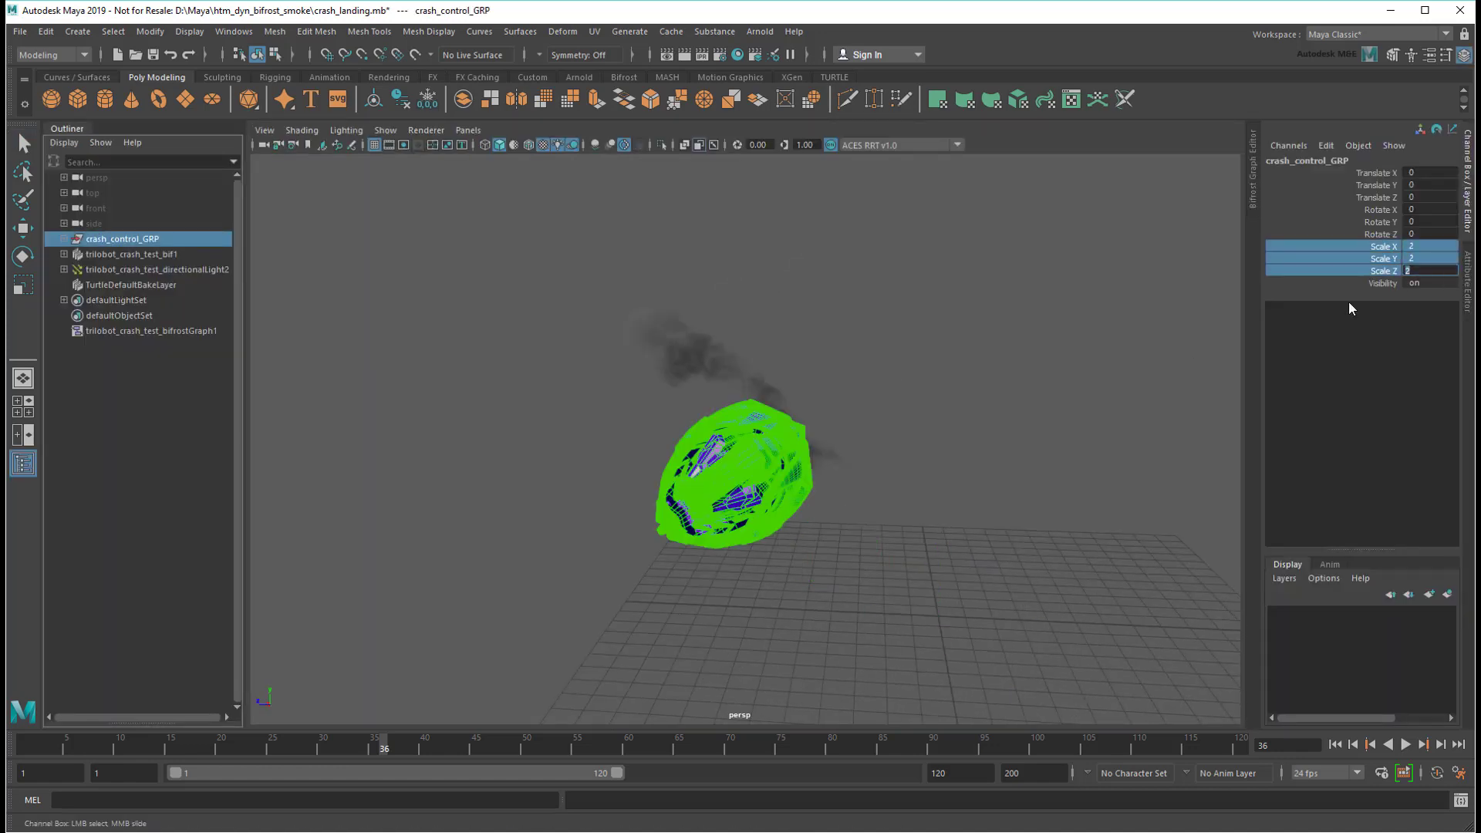
click(1149, 463)
Step: Replay the simulation from frame 1 to 35 with the enlarged robot and examine its smoke trail
click(1334, 745)
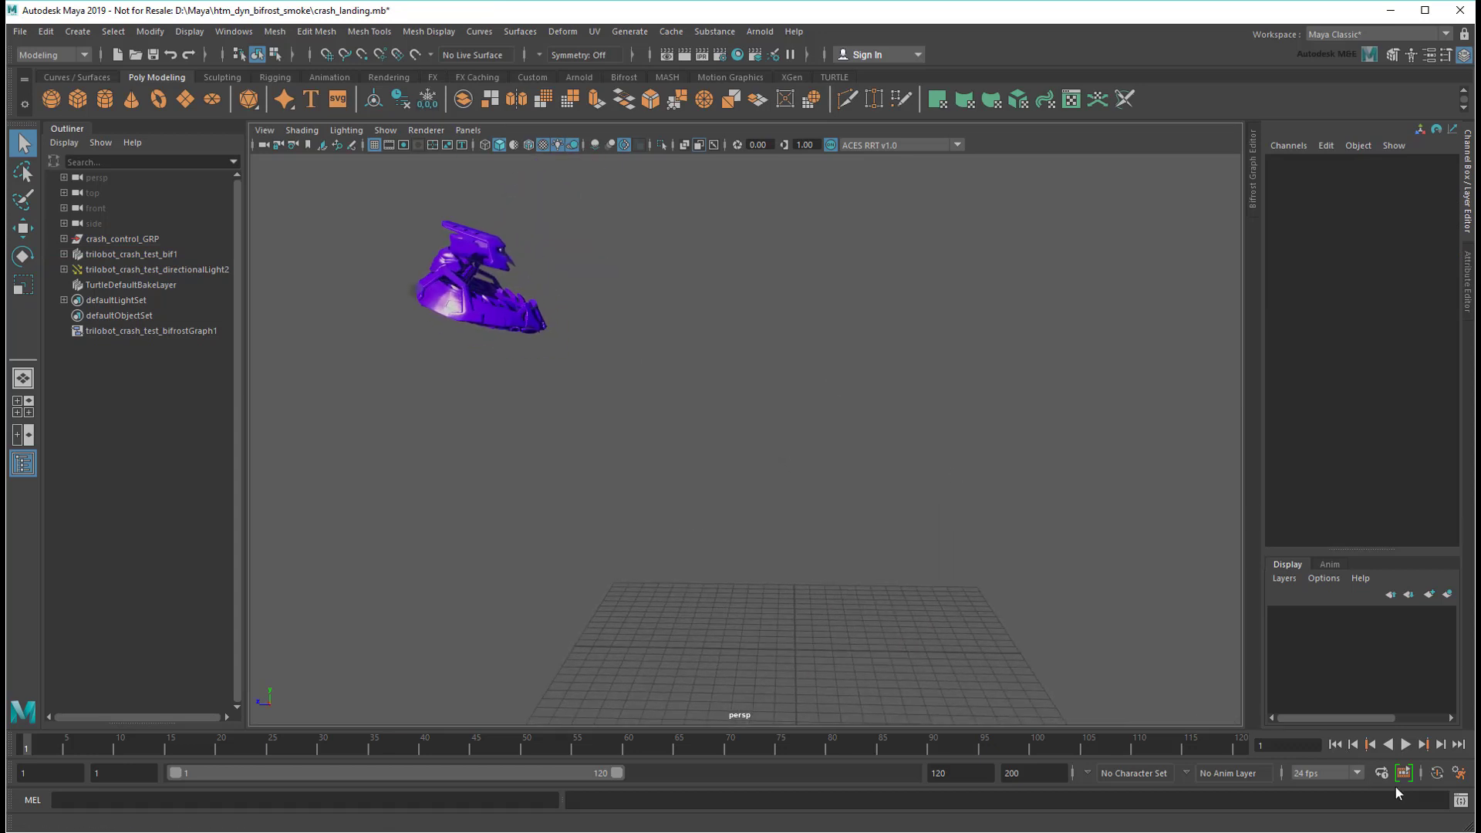
click(1405, 745)
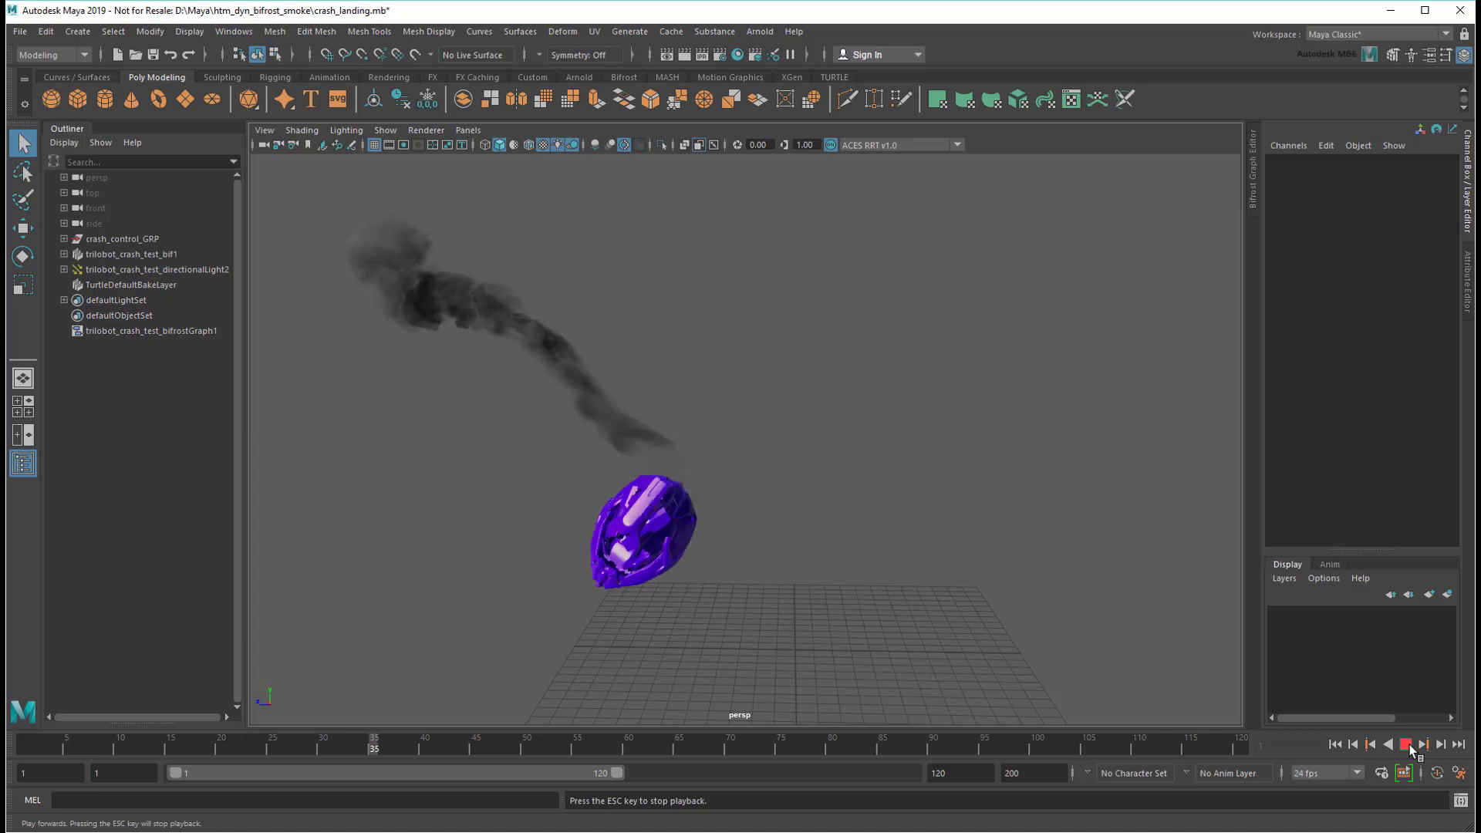
click(1405, 744)
alt+right_drag(740, 446, 854, 472)
alt+drag(854, 473, 887, 486)
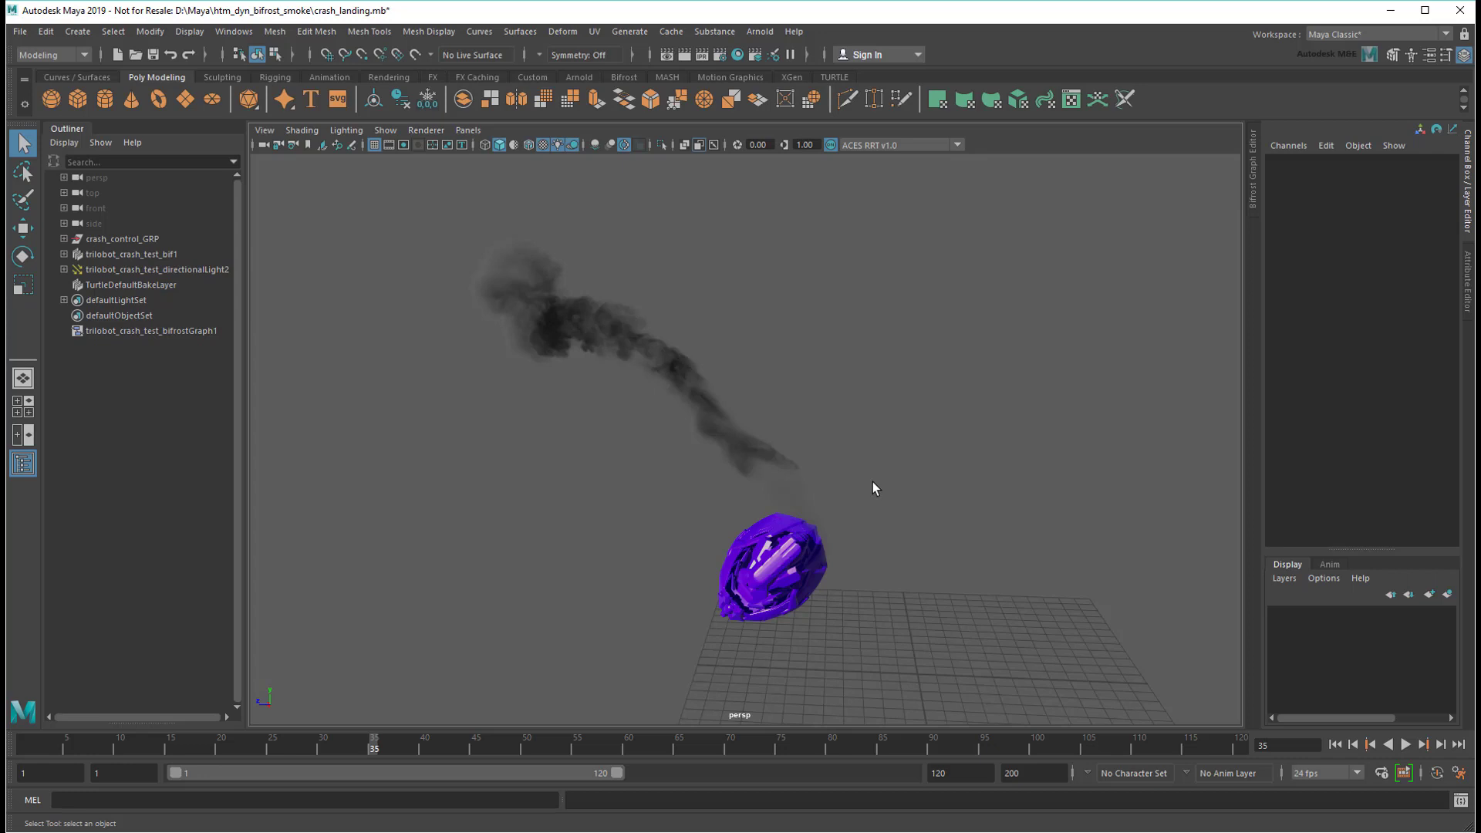
Step: Set crash_control_GRP's Scale X, Y and Z back to 1 and return the timeline to frame 1
click(120, 240)
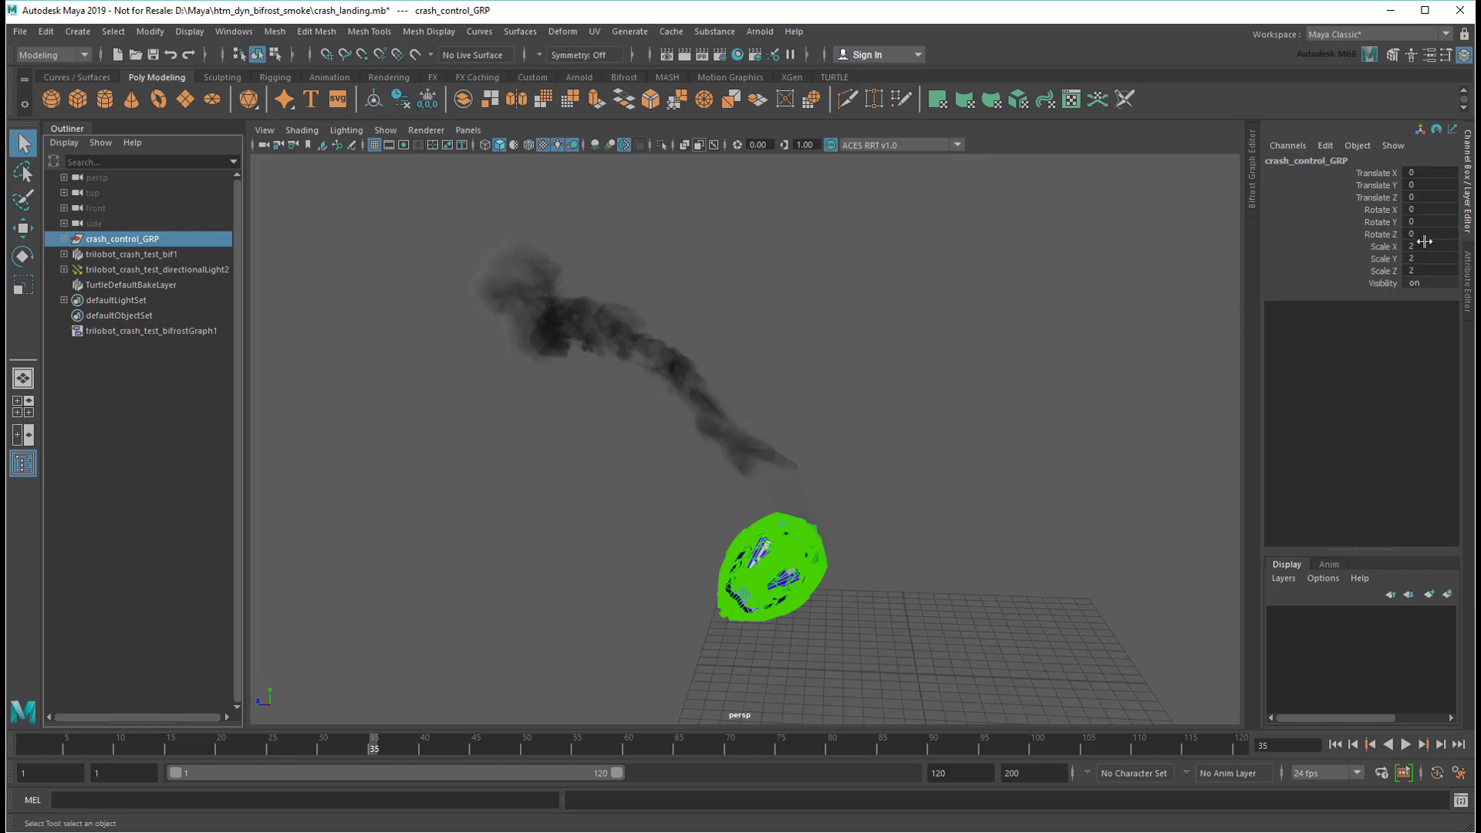
drag(1386, 247, 1413, 271)
click(1414, 272)
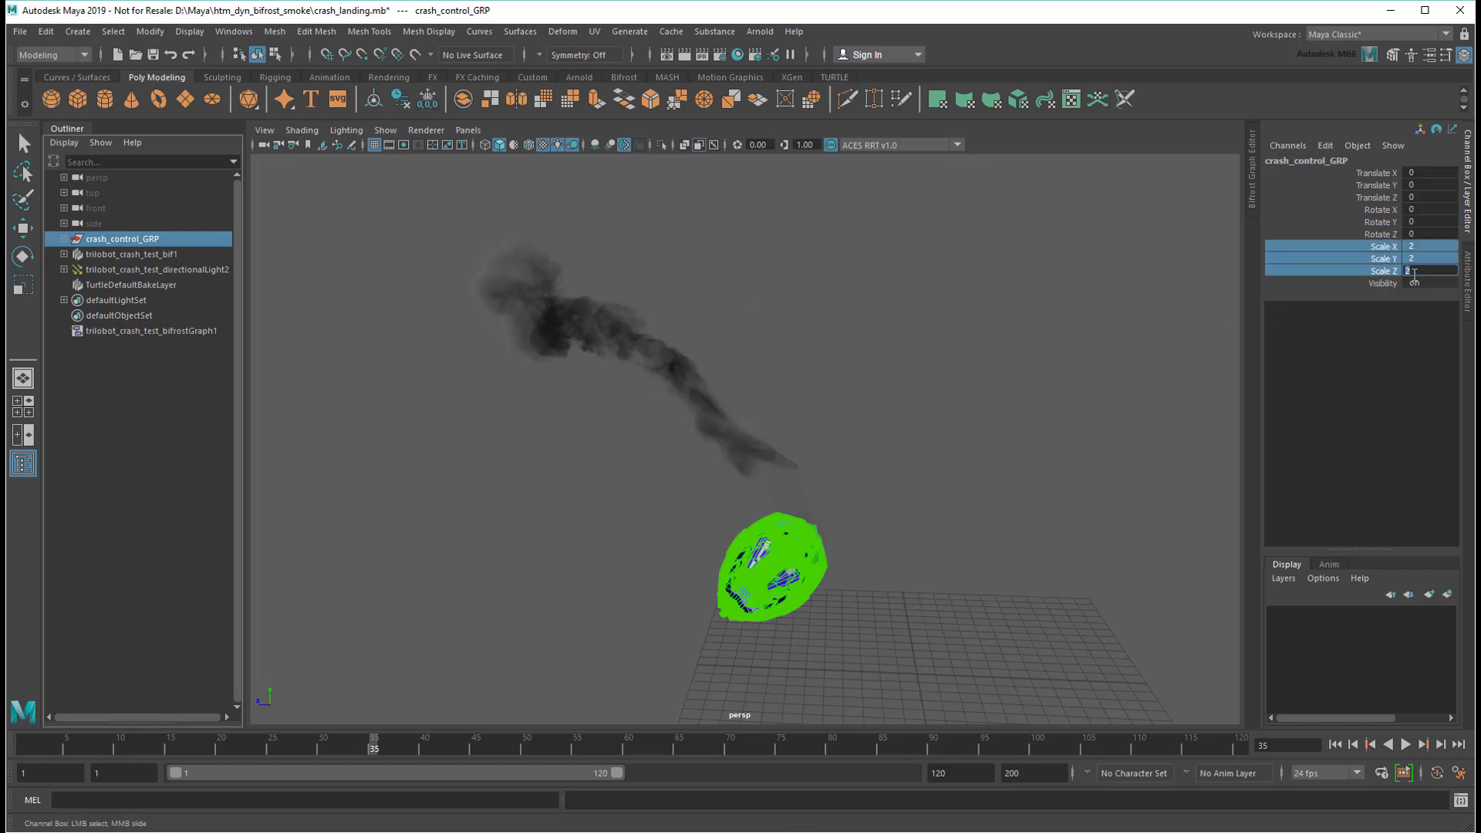
text(1)
key(Return)
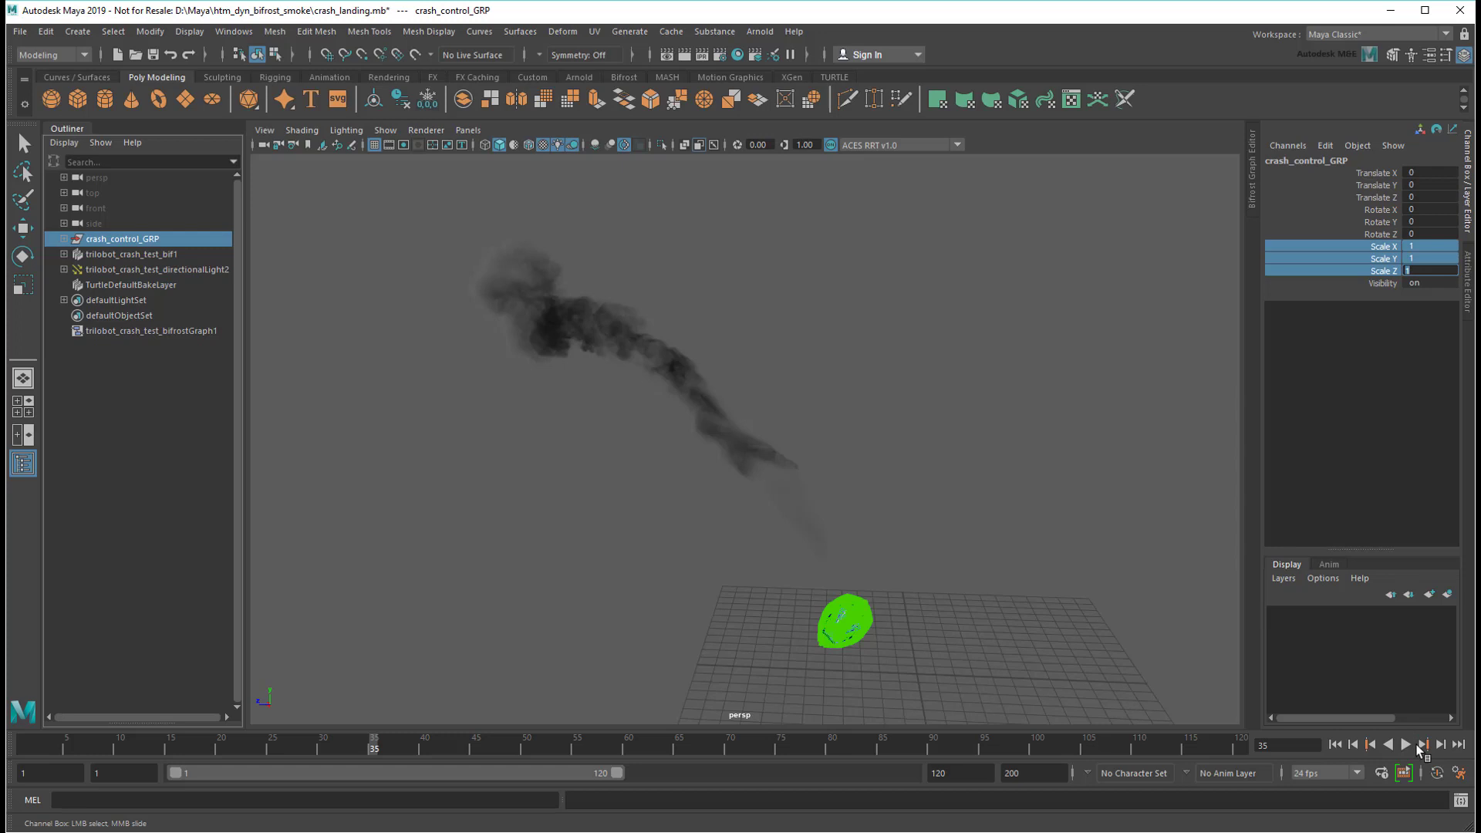
click(1334, 744)
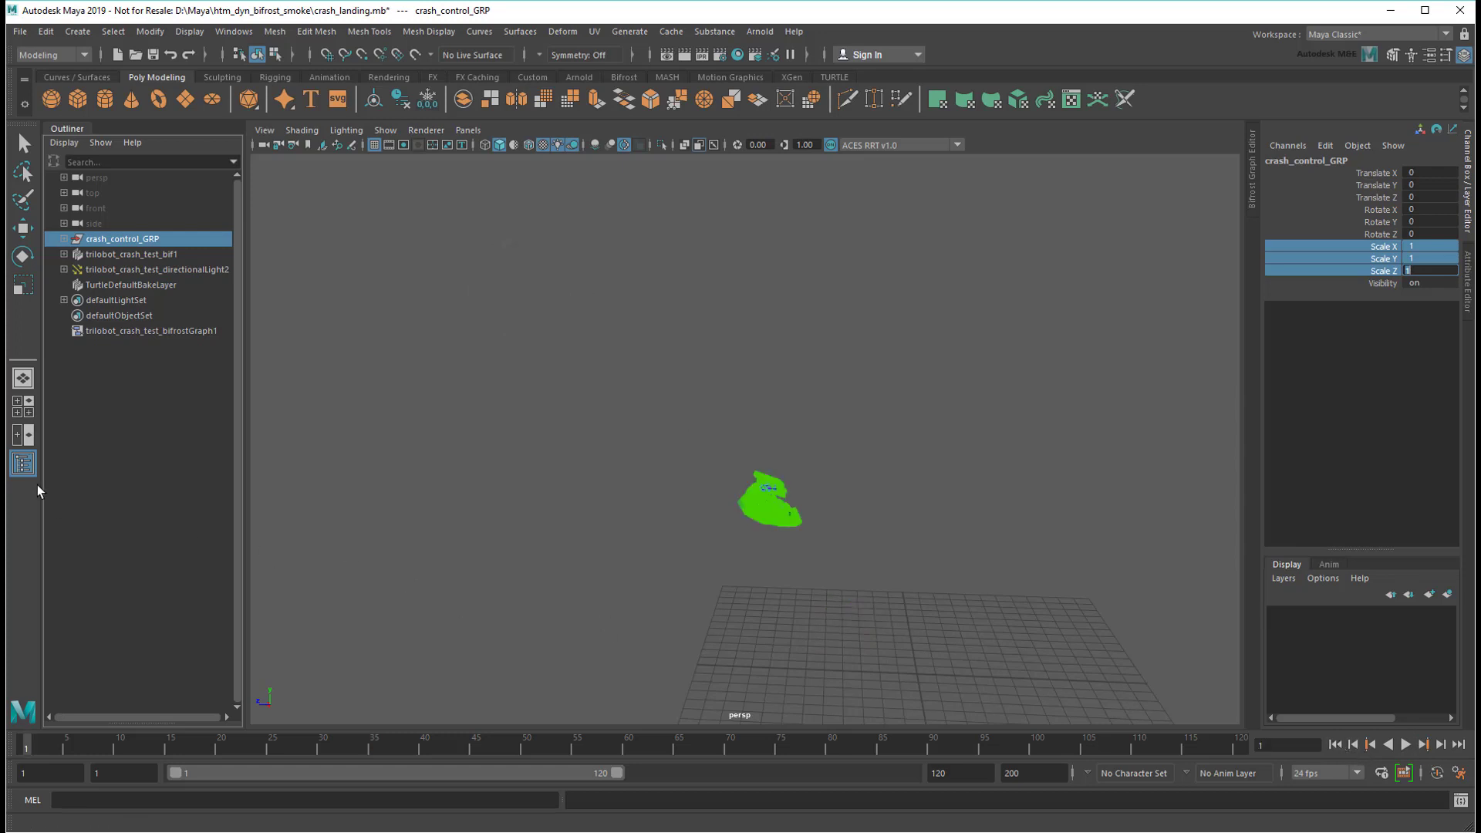
Step: Reopen the Bifrost graph in place of the Outliner and set Scene Units In Meters to 2 on aero_solver_settings
click(24, 463)
click(717, 409)
click(1251, 170)
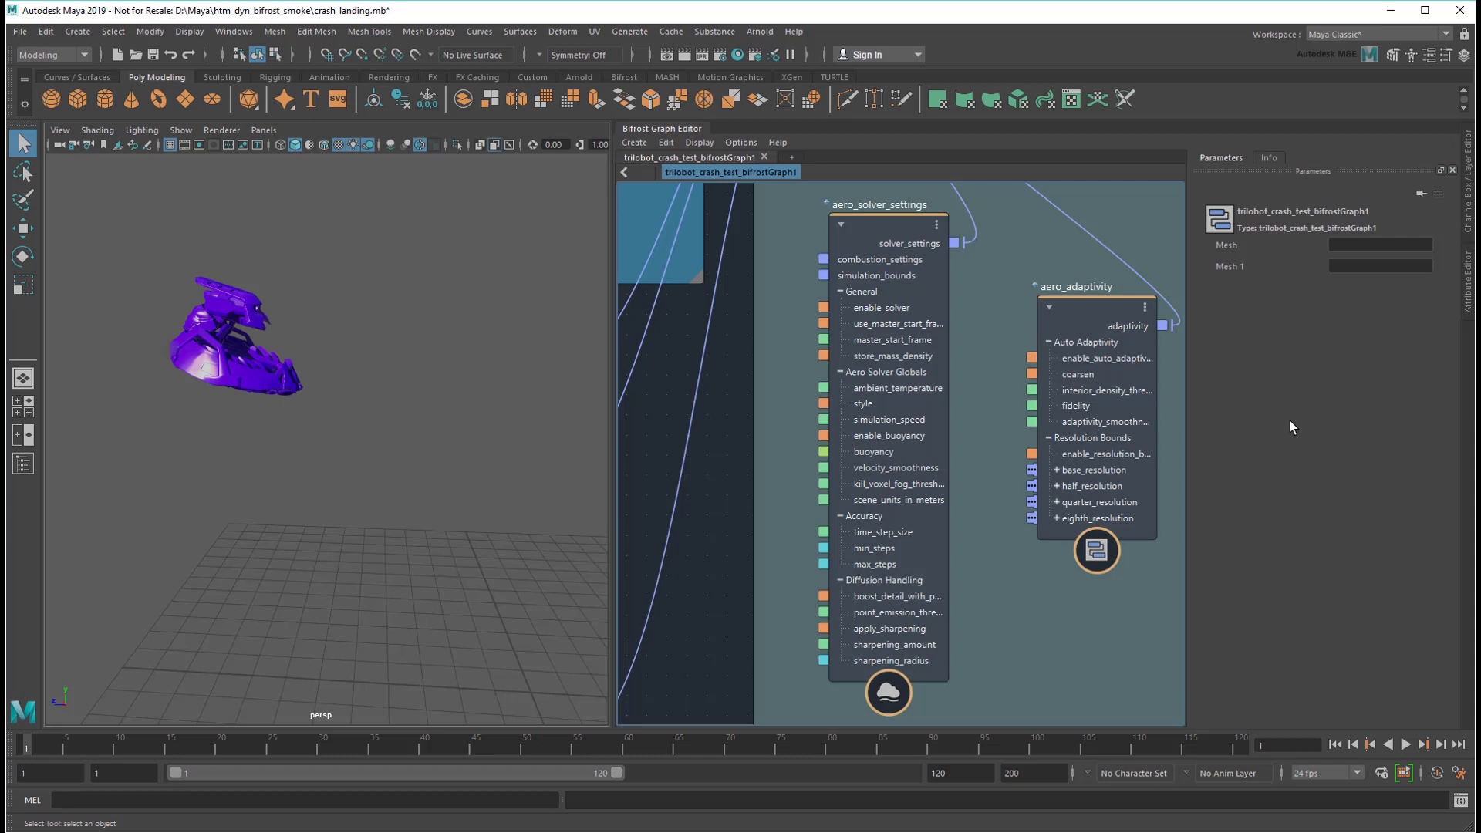
click(898, 227)
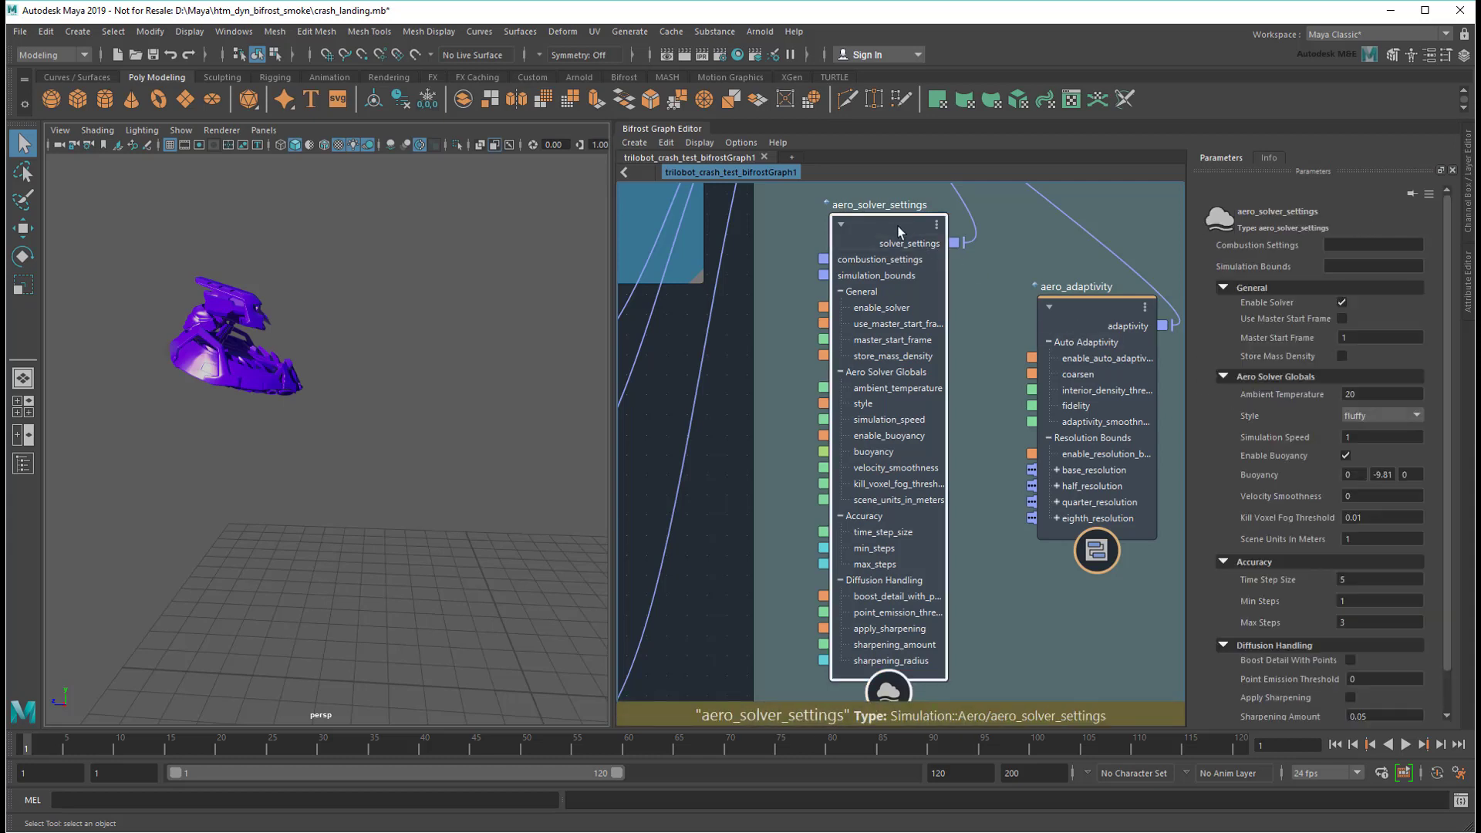
click(1304, 537)
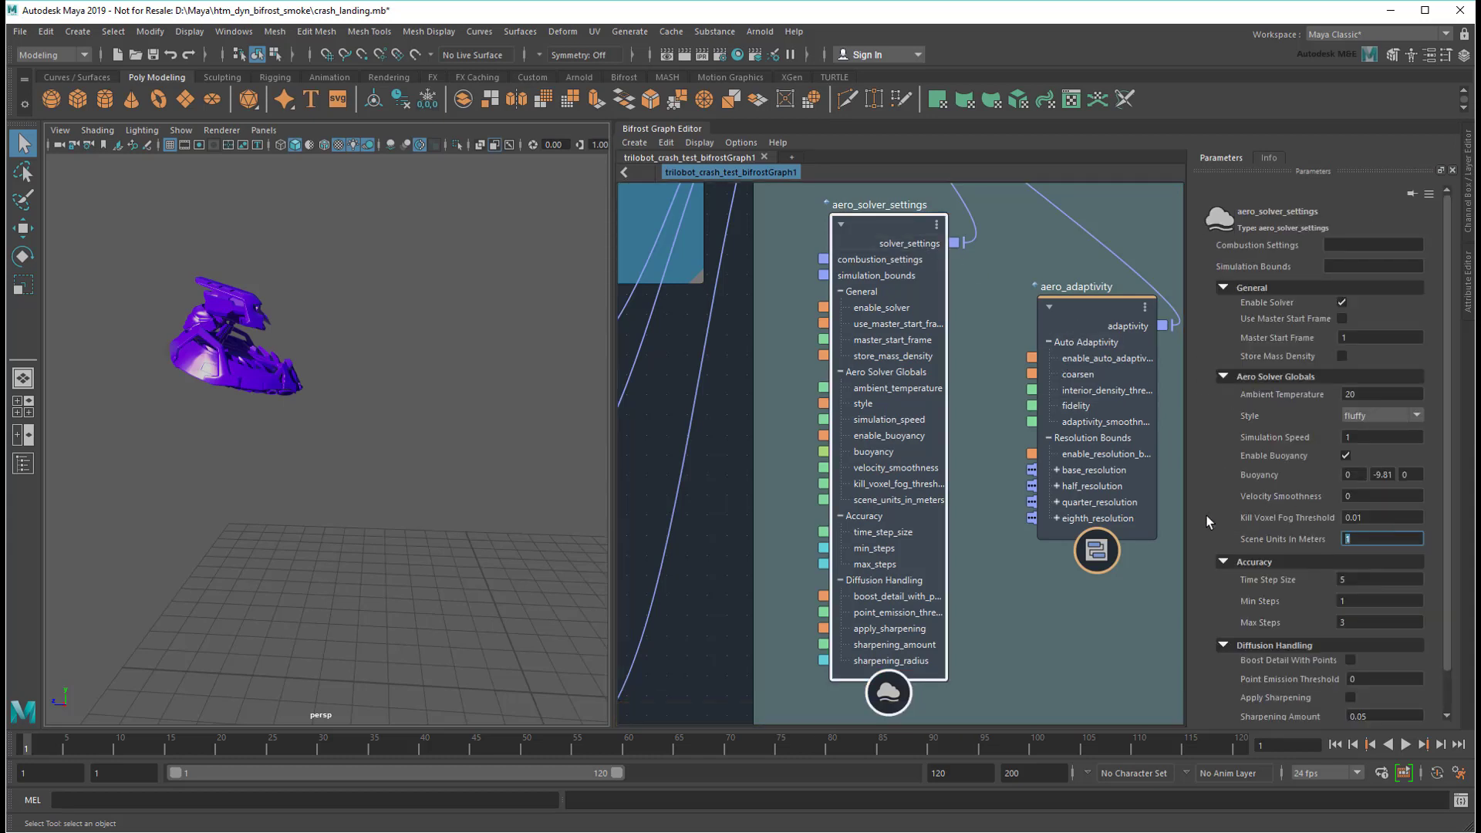
text(2)
click(728, 419)
Step: Play the simulation to frame 35 with the changed scene units and examine the smoke trail from another angle
scroll(728, 419, down, 3)
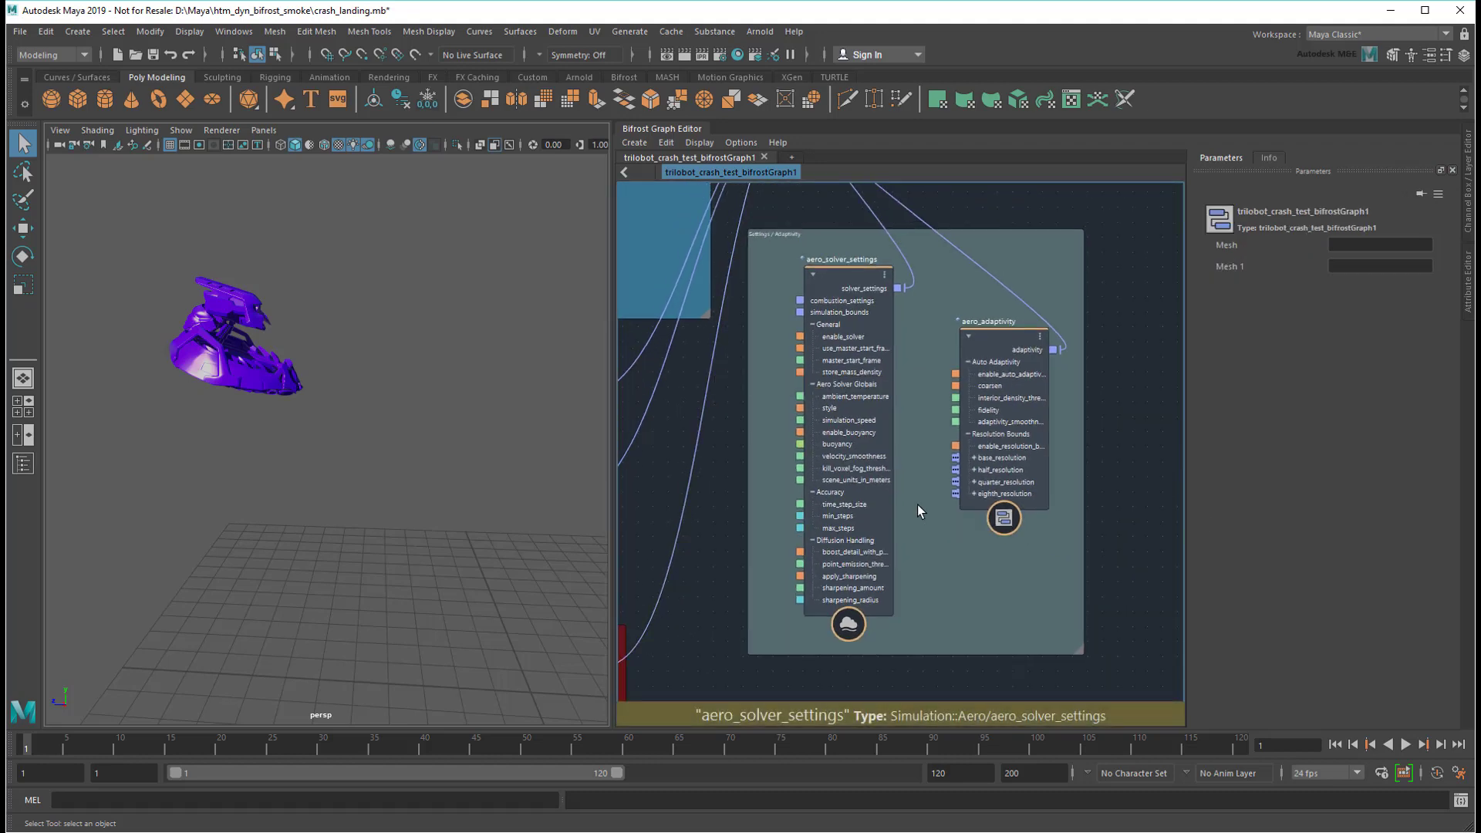
key(a)
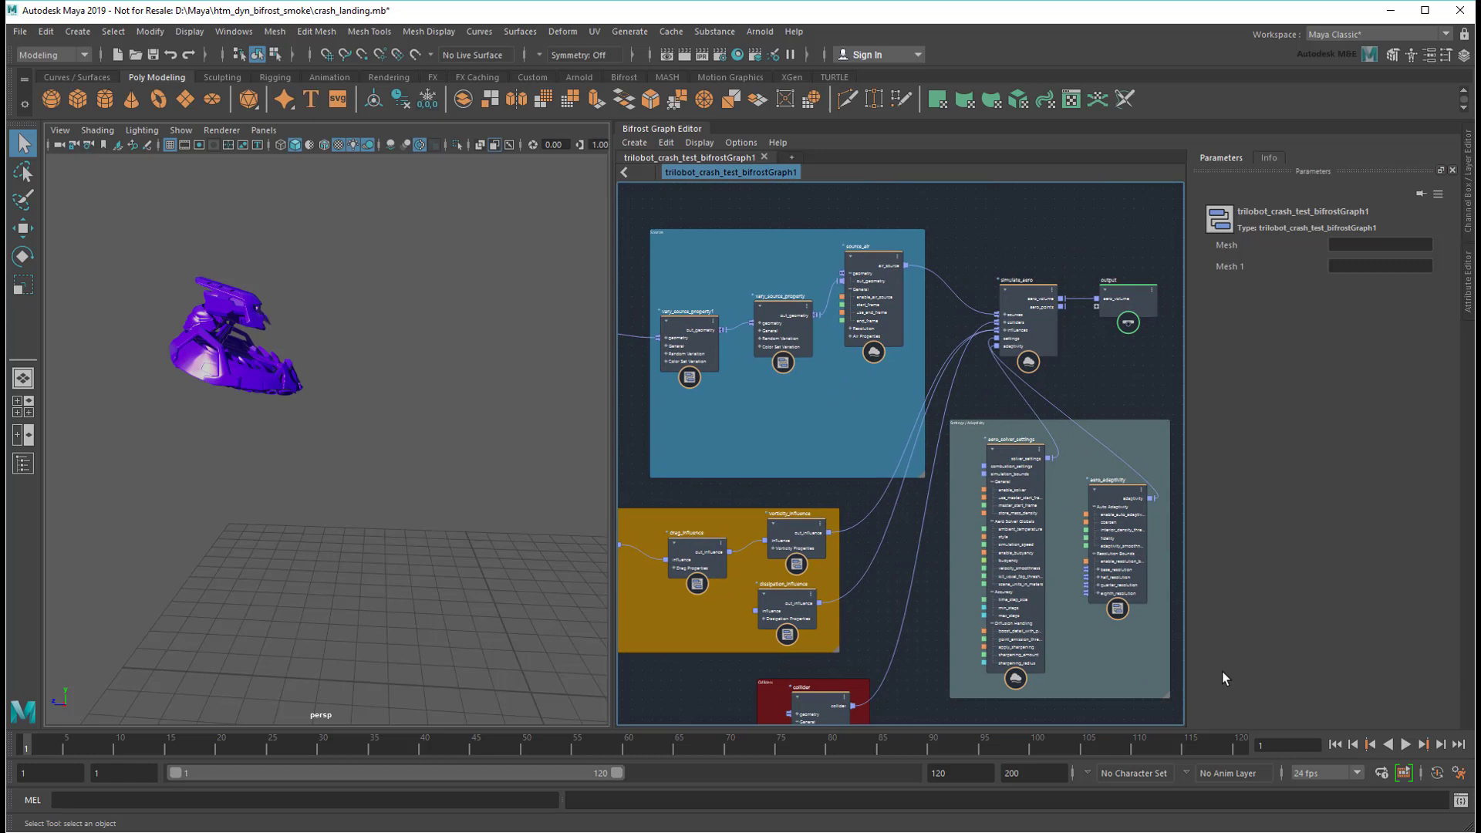
click(1405, 745)
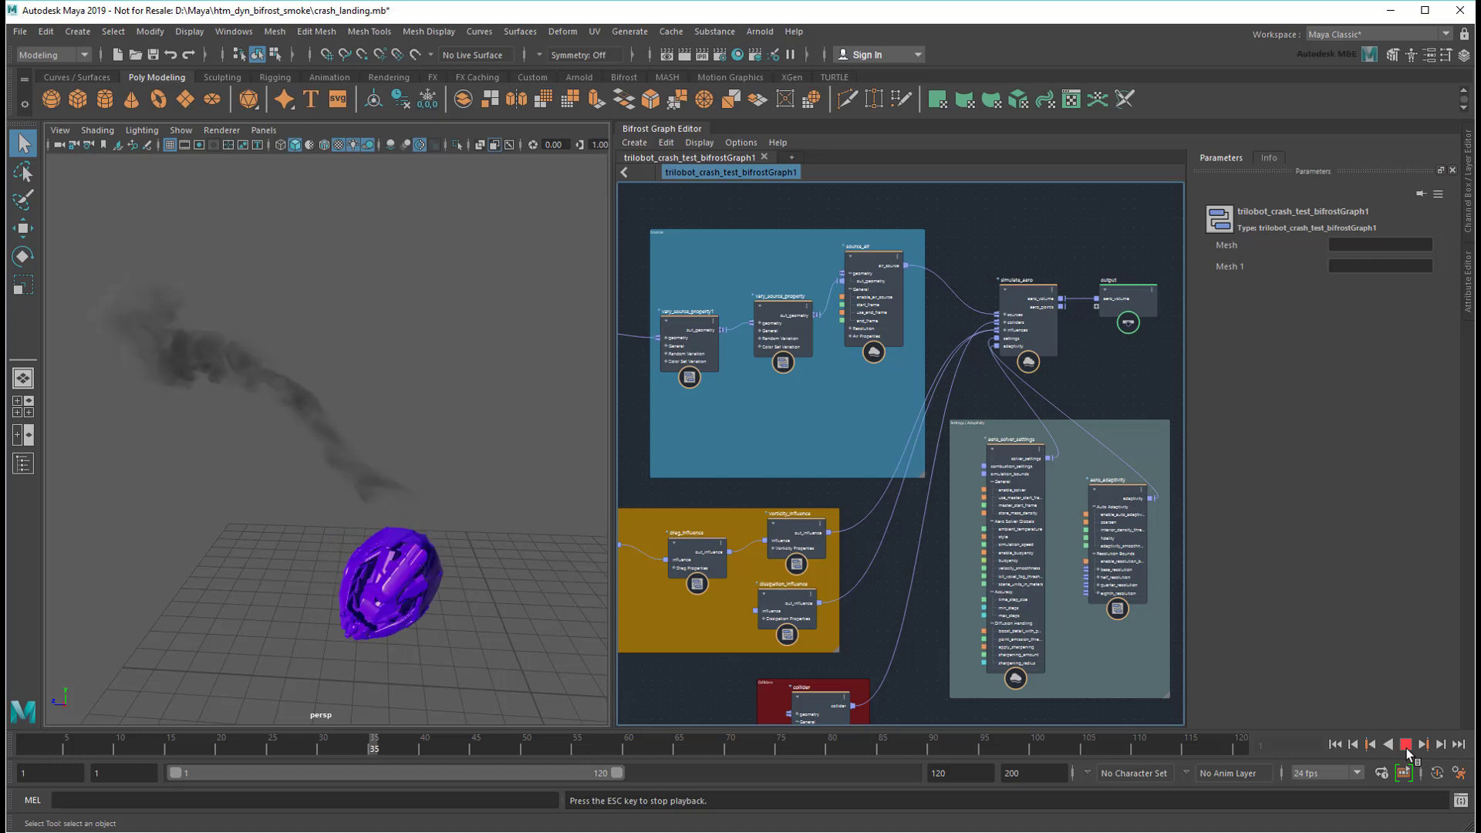
click(1405, 745)
scroll(318, 455, up, 3)
mouse_move(318, 461)
alt+mouse_down()
mouse_move(429, 485)
mouse_move(333, 522)
mouse_move(116, 512)
mouse_move(374, 516)
mouse_move(433, 535)
mouse_move(482, 521)
mouse_move(455, 486)
alt+mouse_up()
scroll(387, 514, down, 5)
scroll(482, 522, up, 2)
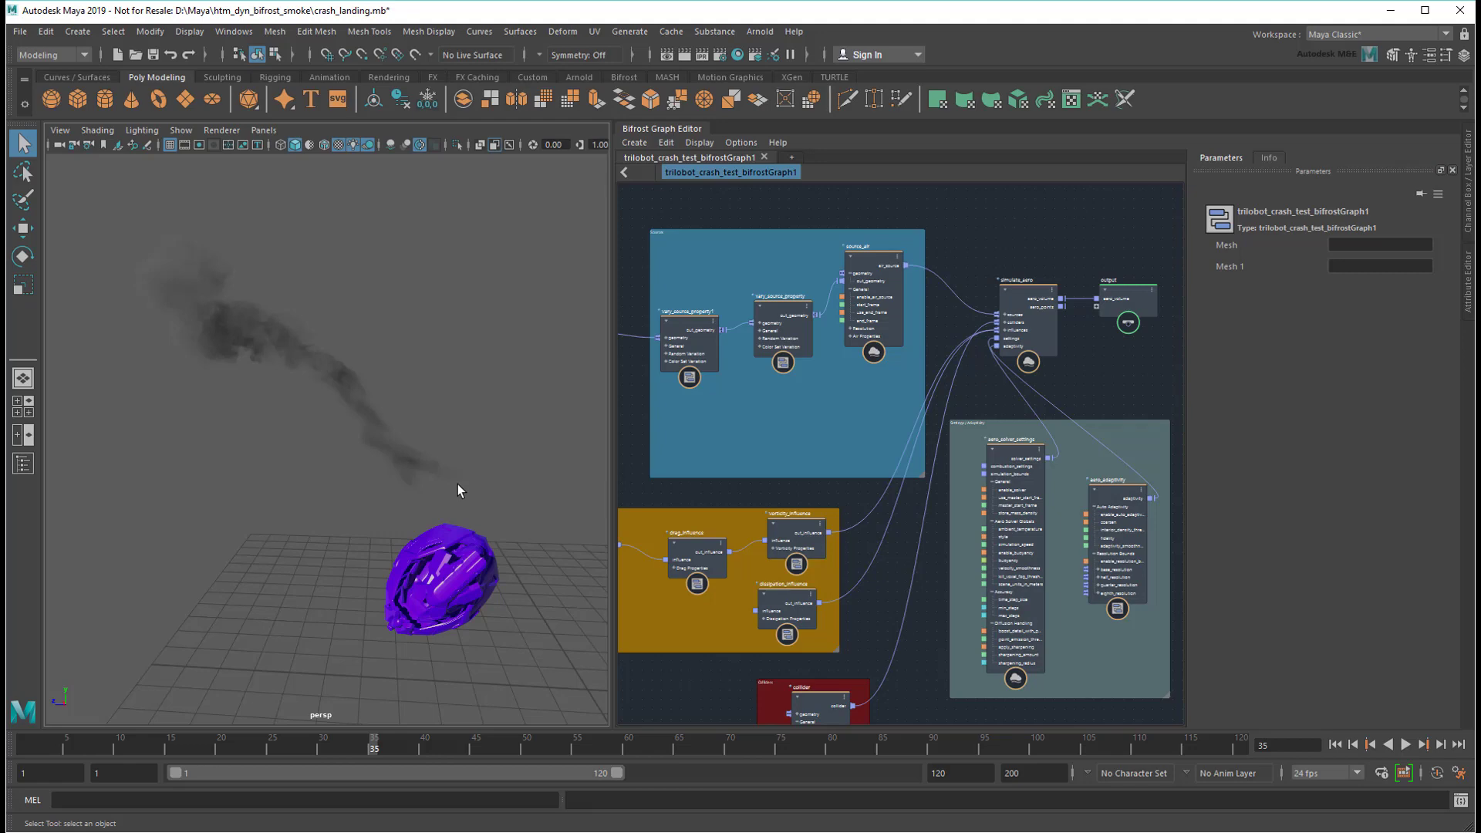
Step: Review source_air's fog density and set the random variation Max to 40 on the vary_source_property node for fog_density
scroll(834, 410, up, 5)
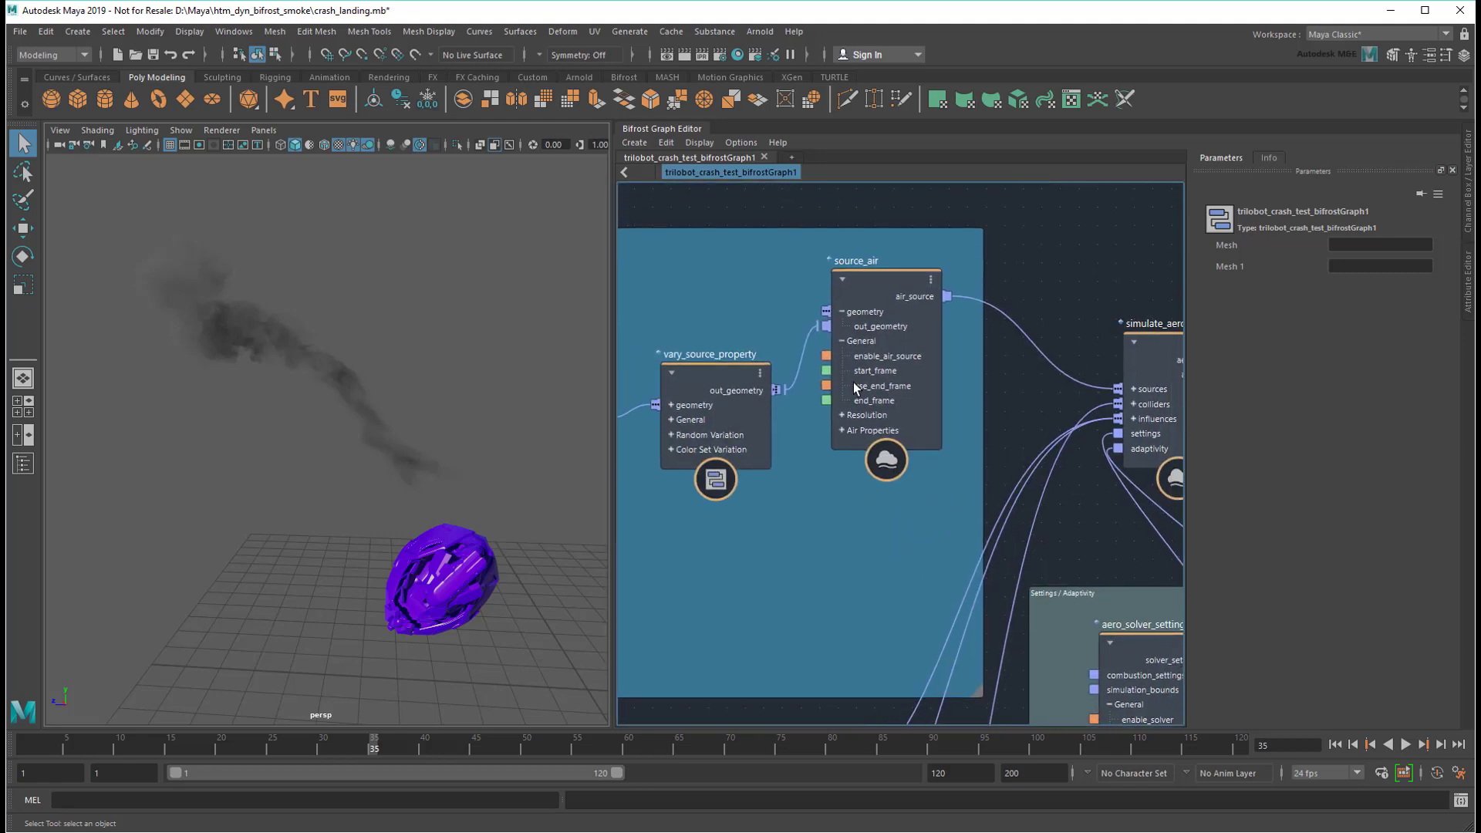
click(869, 287)
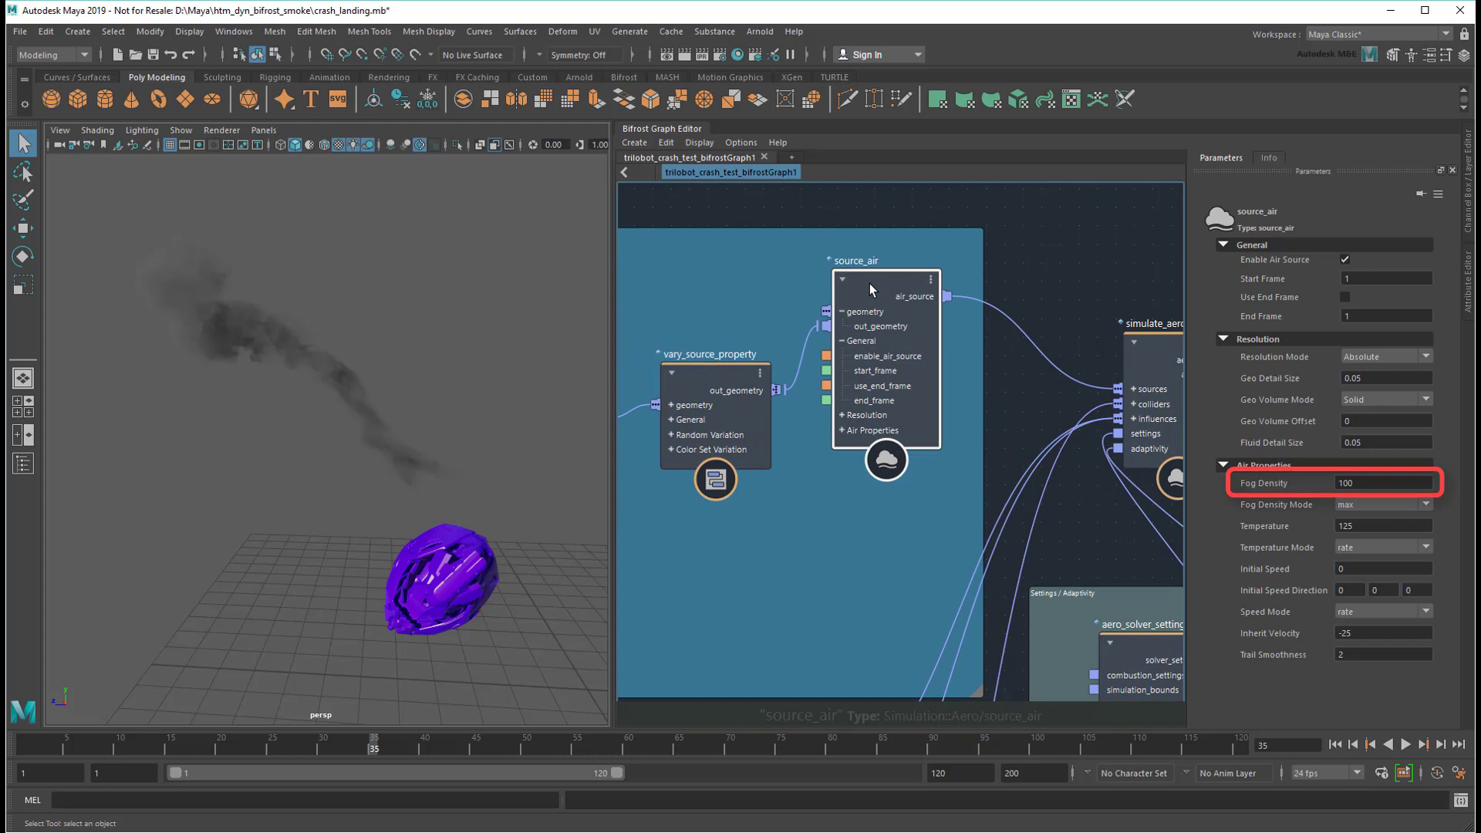
click(704, 376)
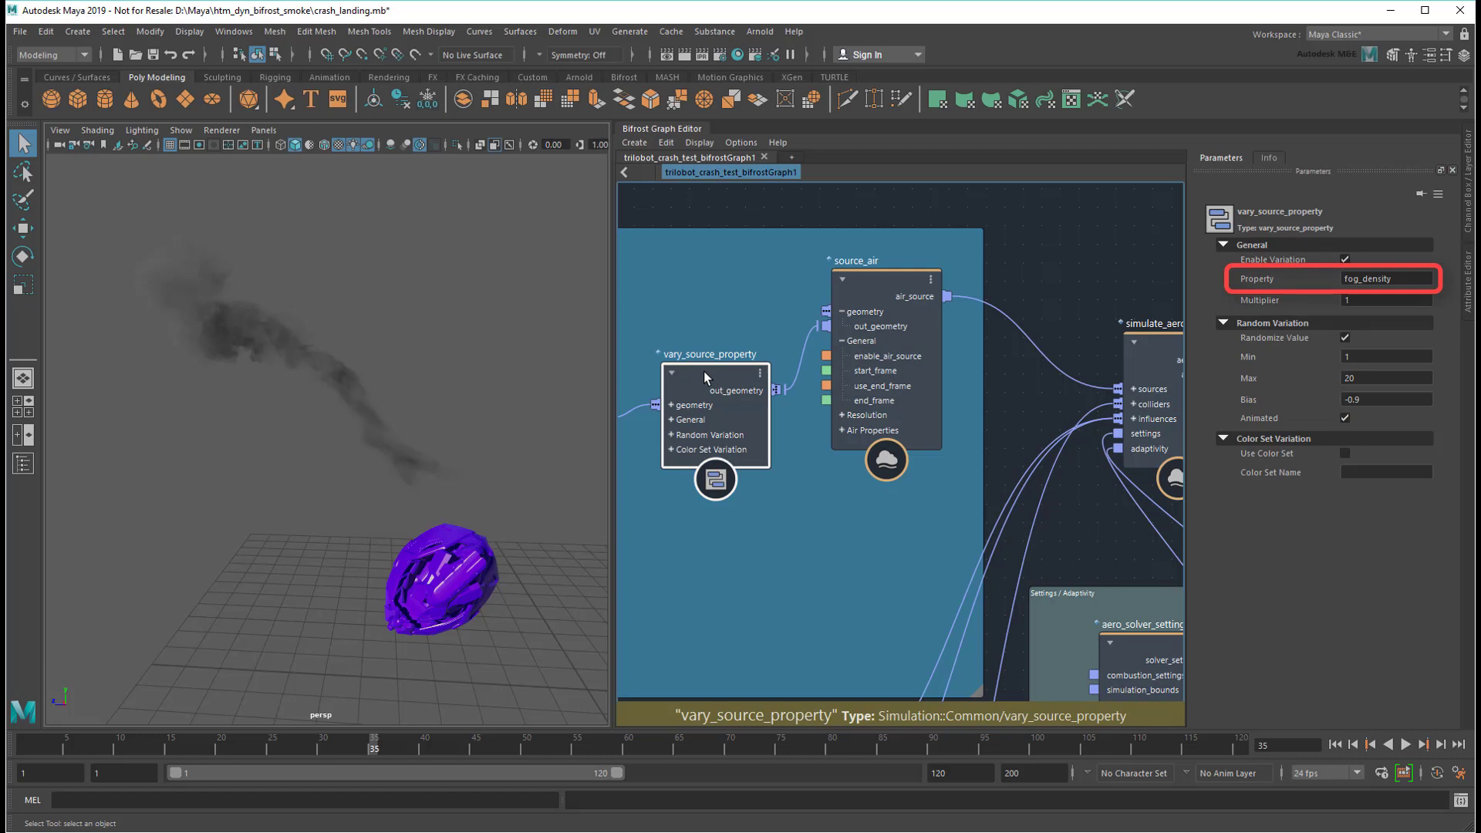
double_click(1380, 378)
text(40)
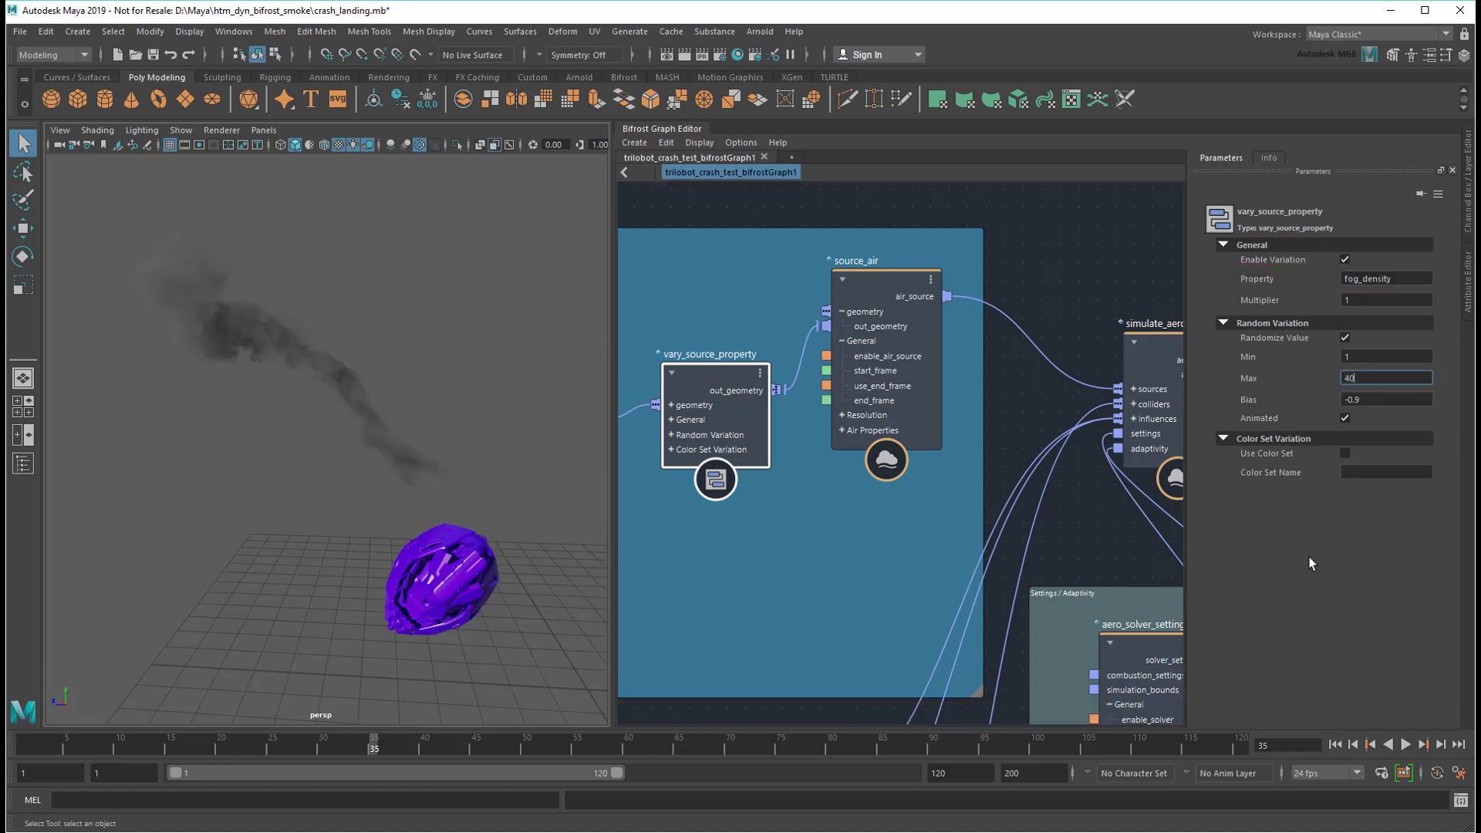
key(Return)
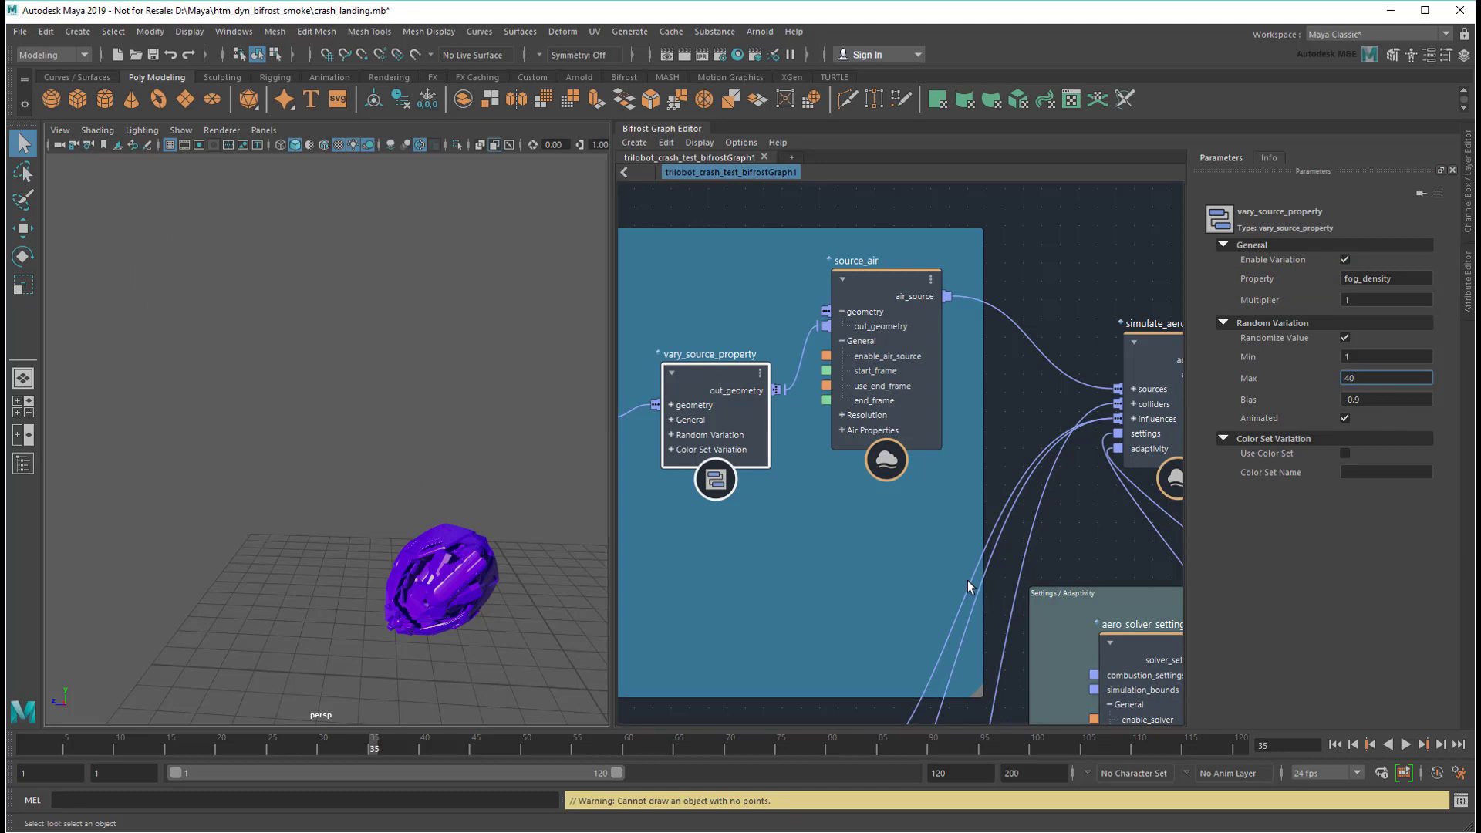
Step: Review the vorticity and drag influence settings and set Max to 8 on the modulate_influence node for voxel_fog_density
middle_drag(859, 611, 1078, 444)
scroll(1078, 444, down, 2)
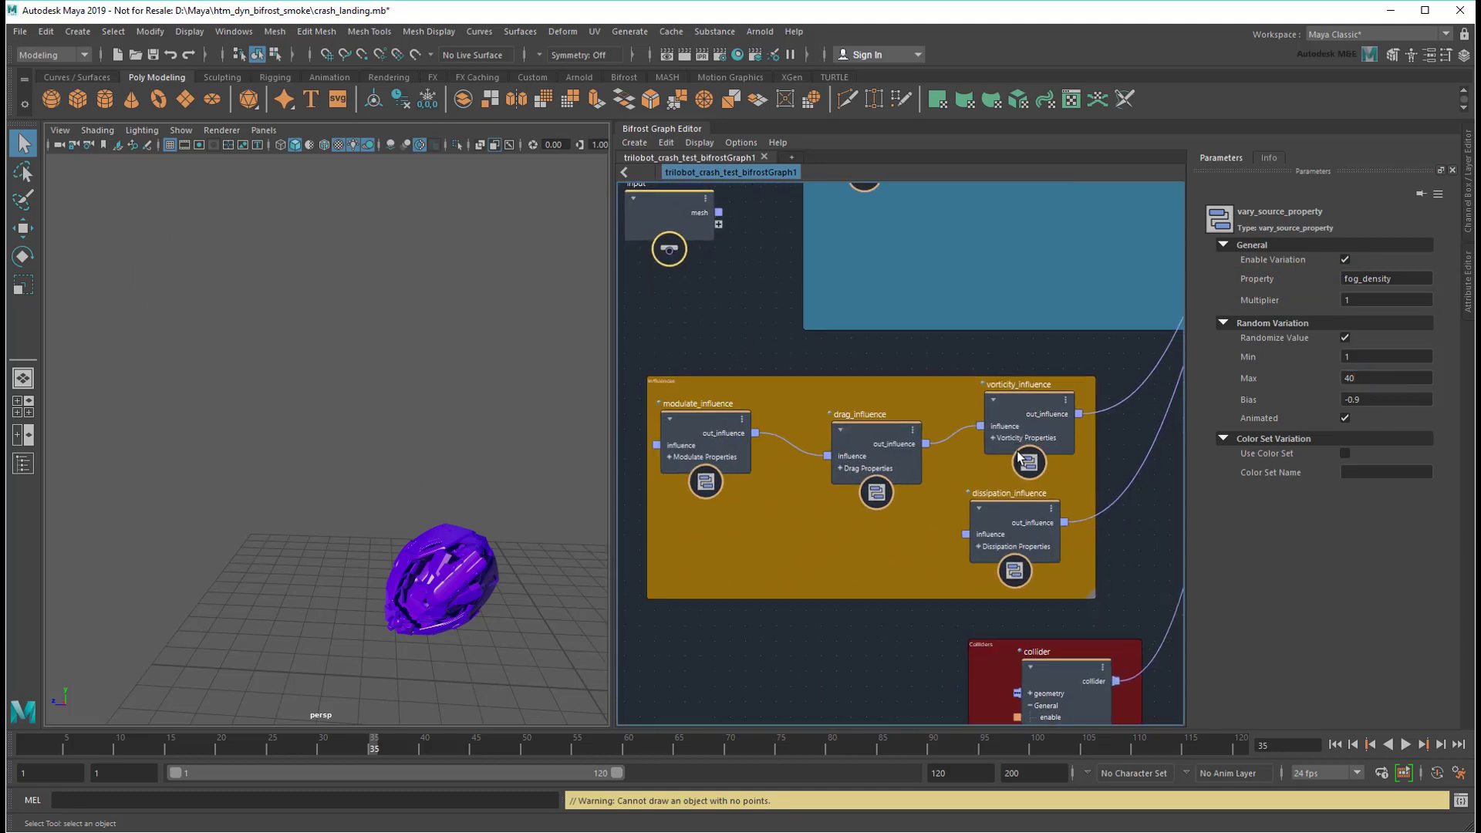
click(1041, 389)
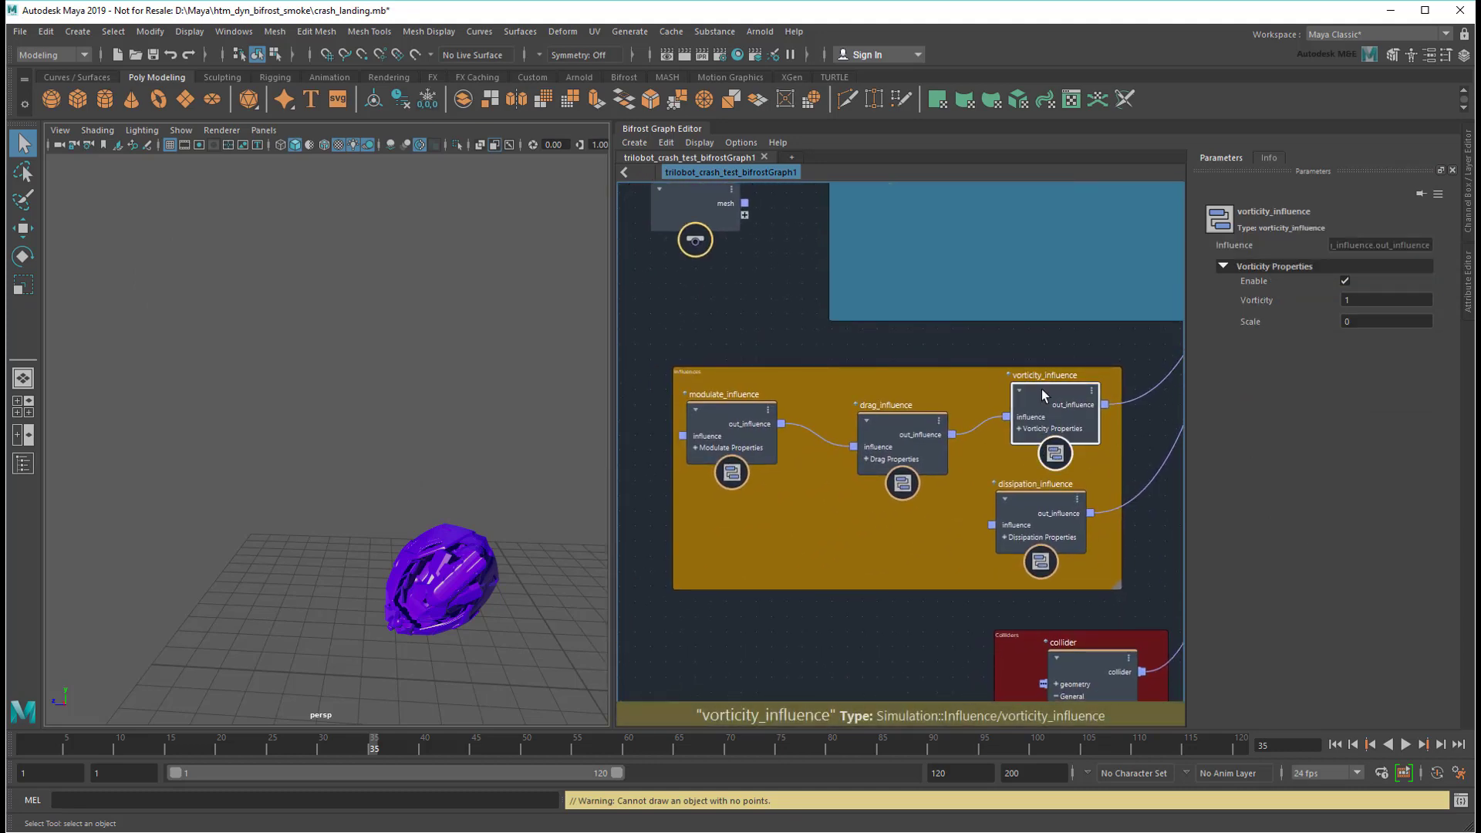
click(897, 429)
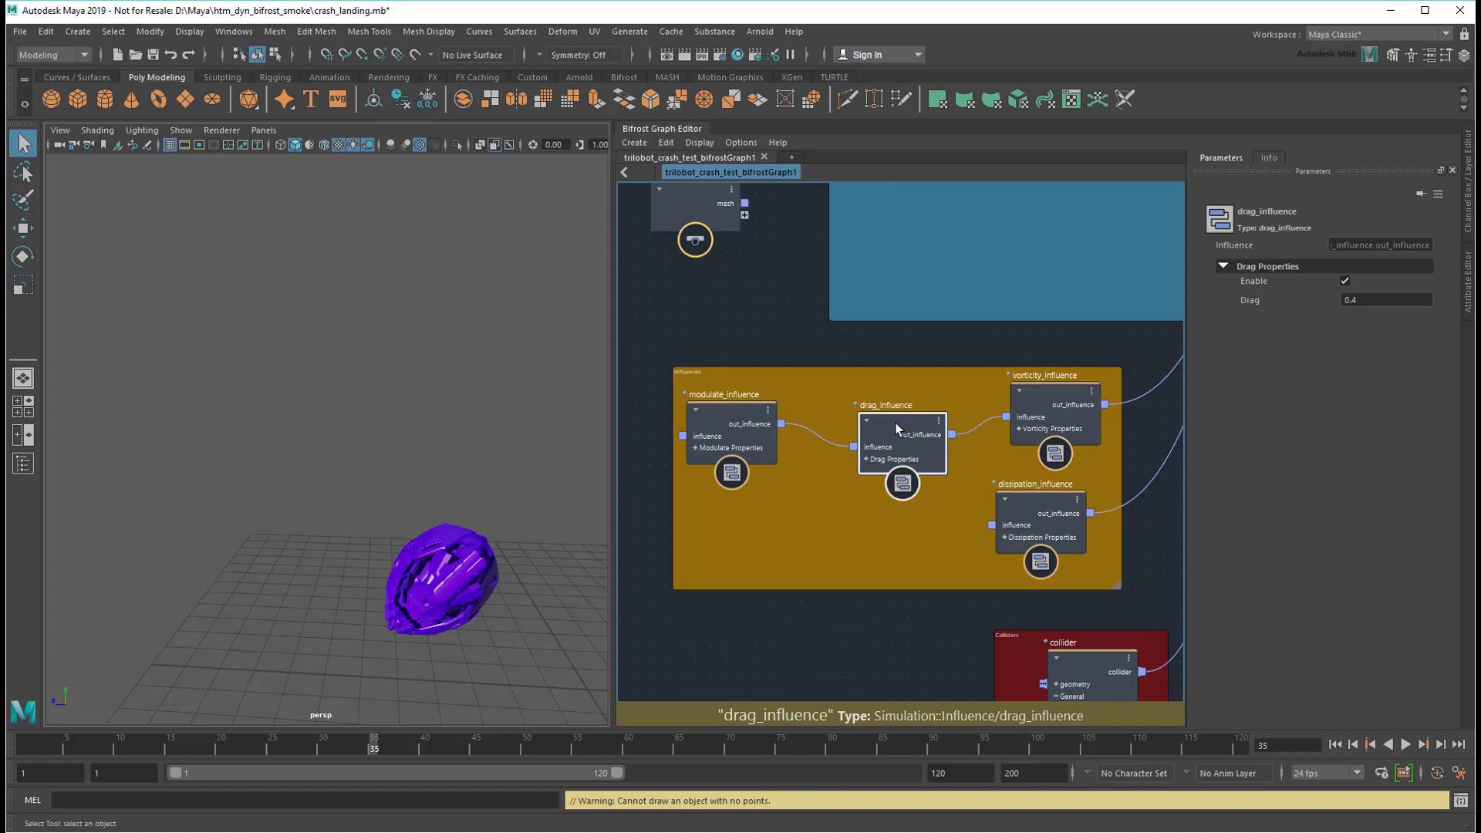
click(722, 412)
double_click(1375, 343)
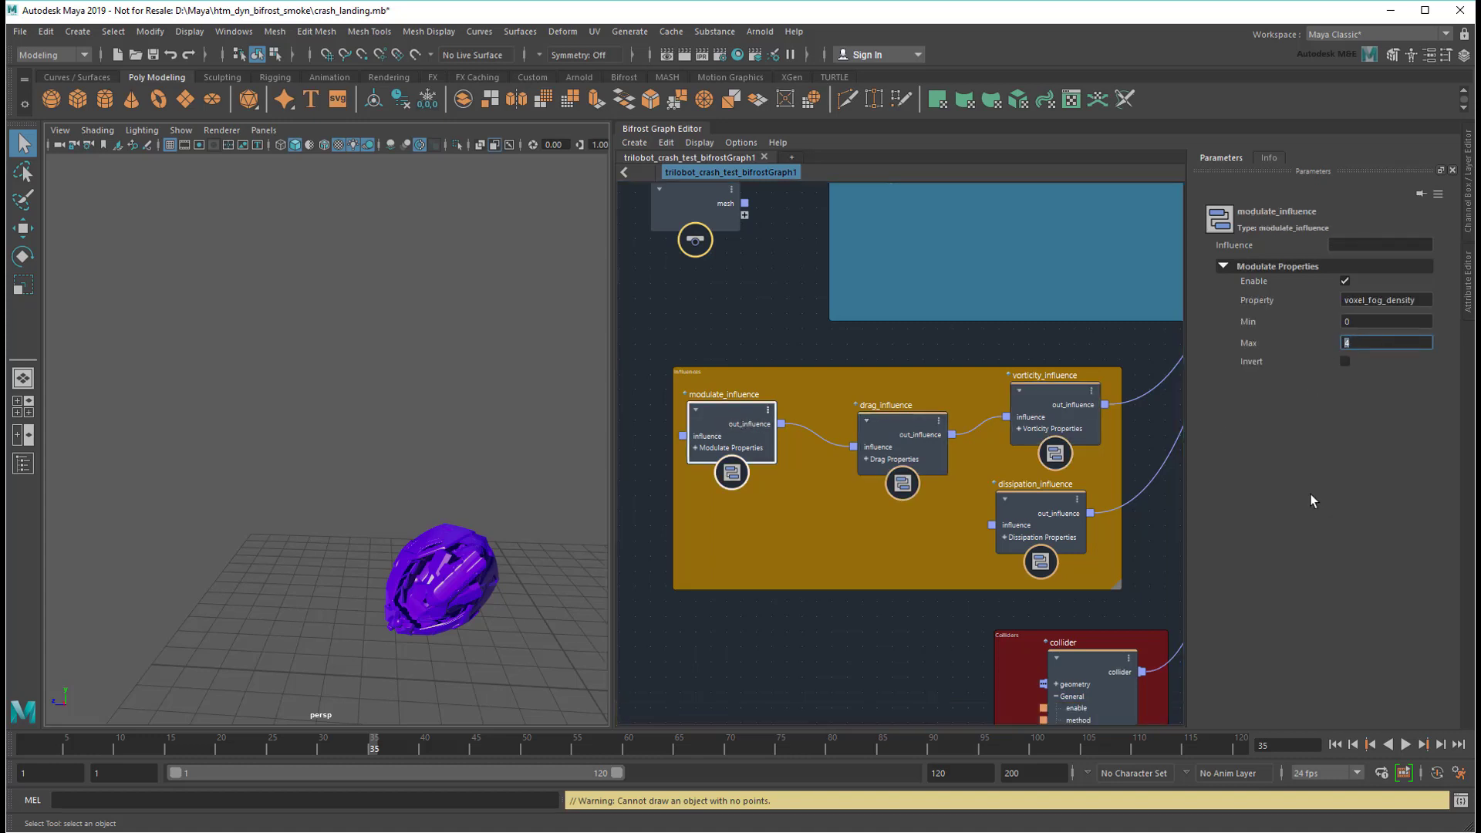
text(8)
Step: Set the dissipation Rate to 0.2 on the dissipation_influence node
click(1034, 497)
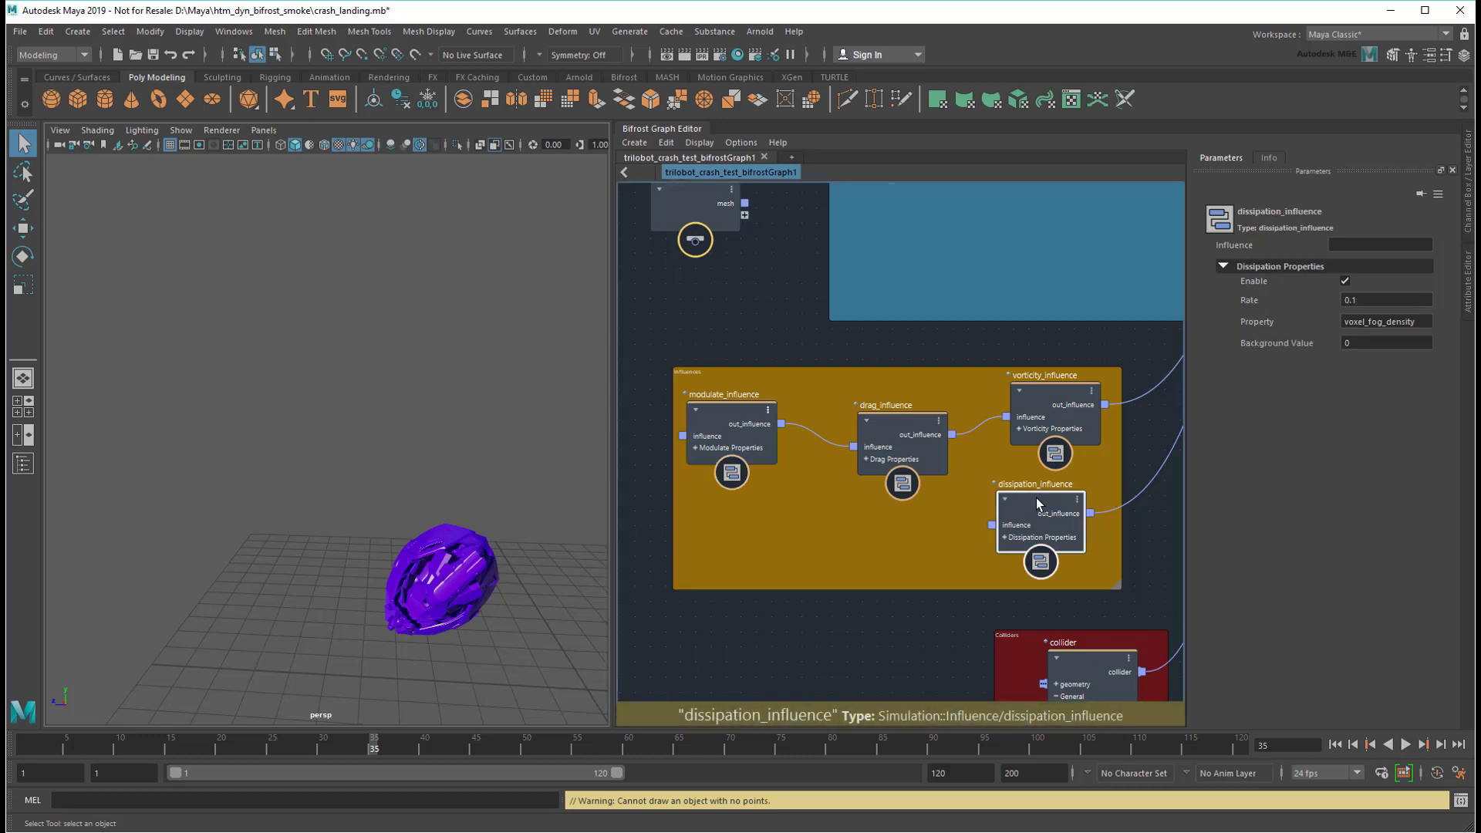
double_click(1355, 300)
text(2)
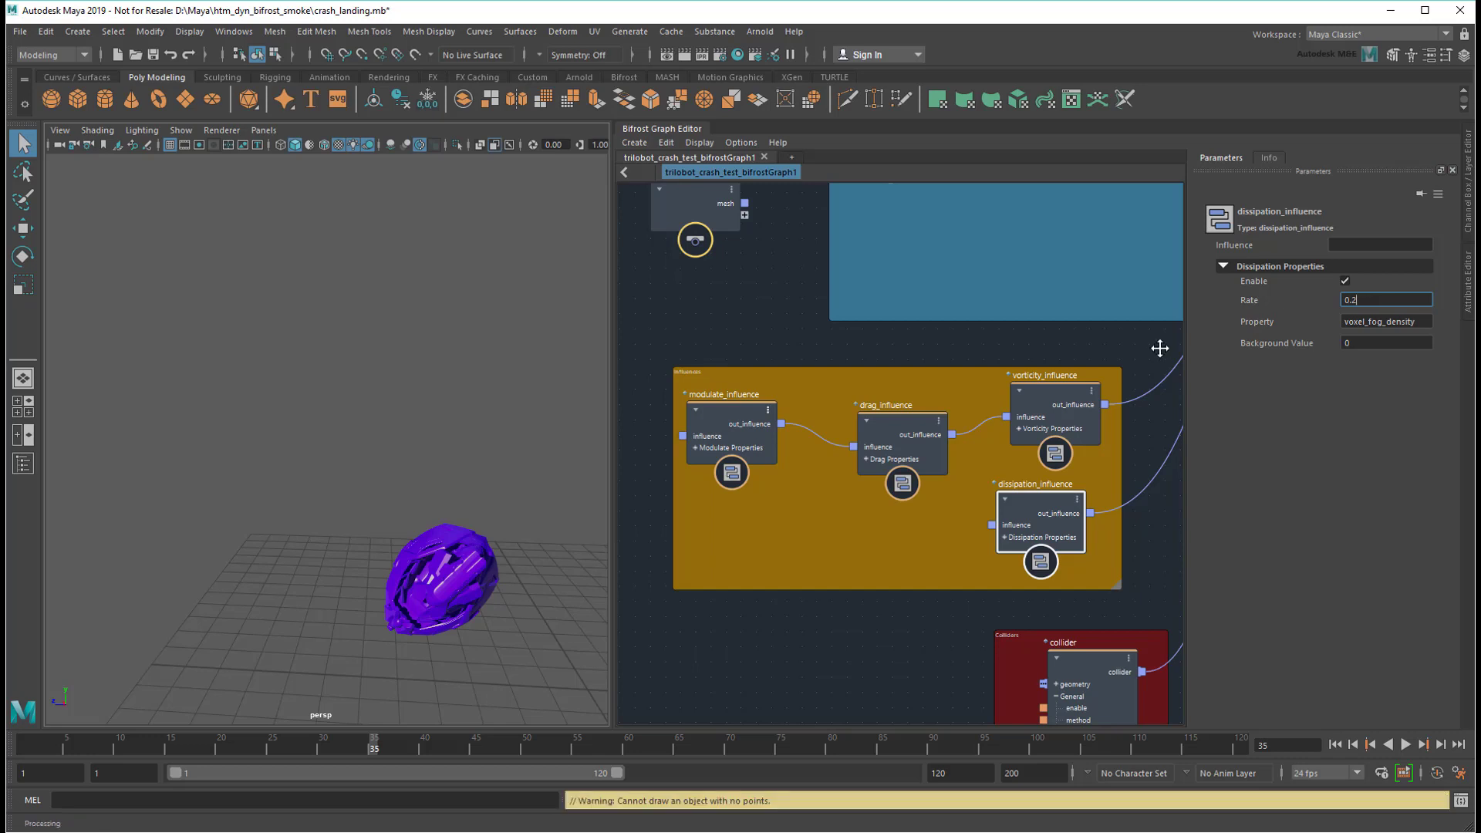
Step: Review the inherit_velocity random variation settings on the vary_source_property1 node and frame the whole Bifrost graph
middle_drag(1159, 340, 1051, 604)
click(755, 349)
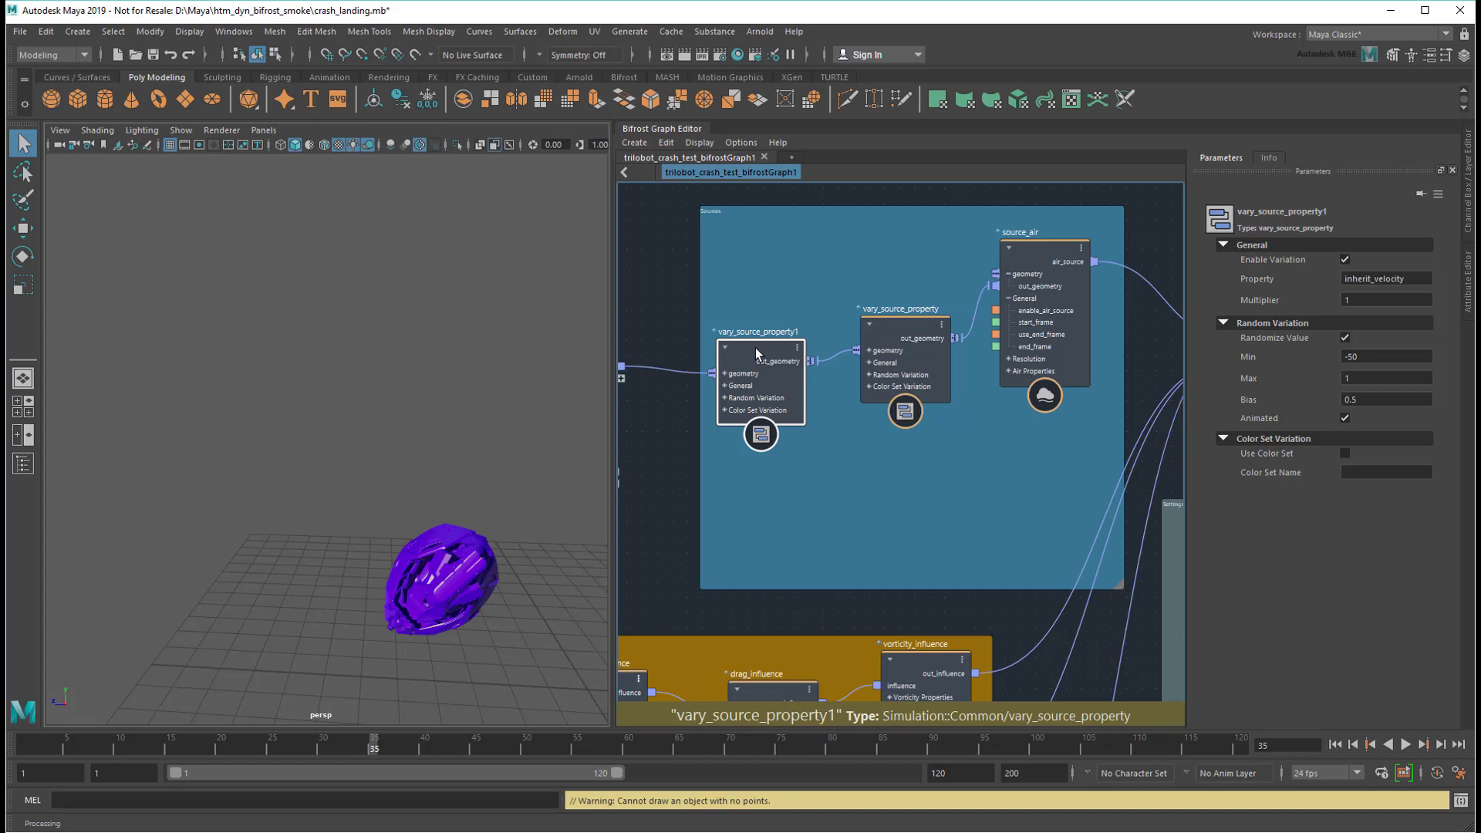
key(a)
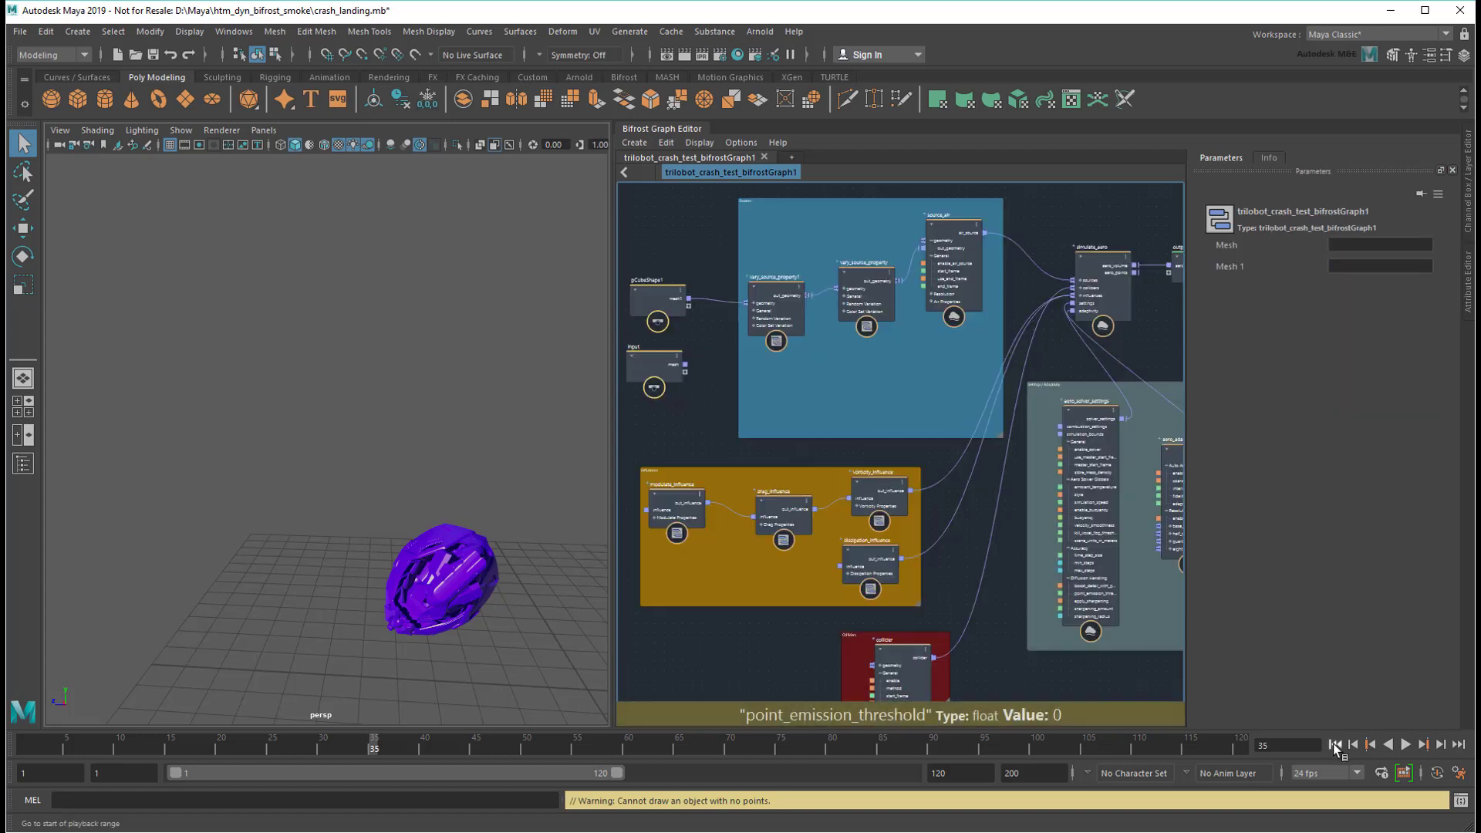
Step: Collapse the Bifrost Graph Editor, play the simulation from frame 1 to frame 34 and examine the smoke trail from another angle
click(1334, 743)
click(649, 129)
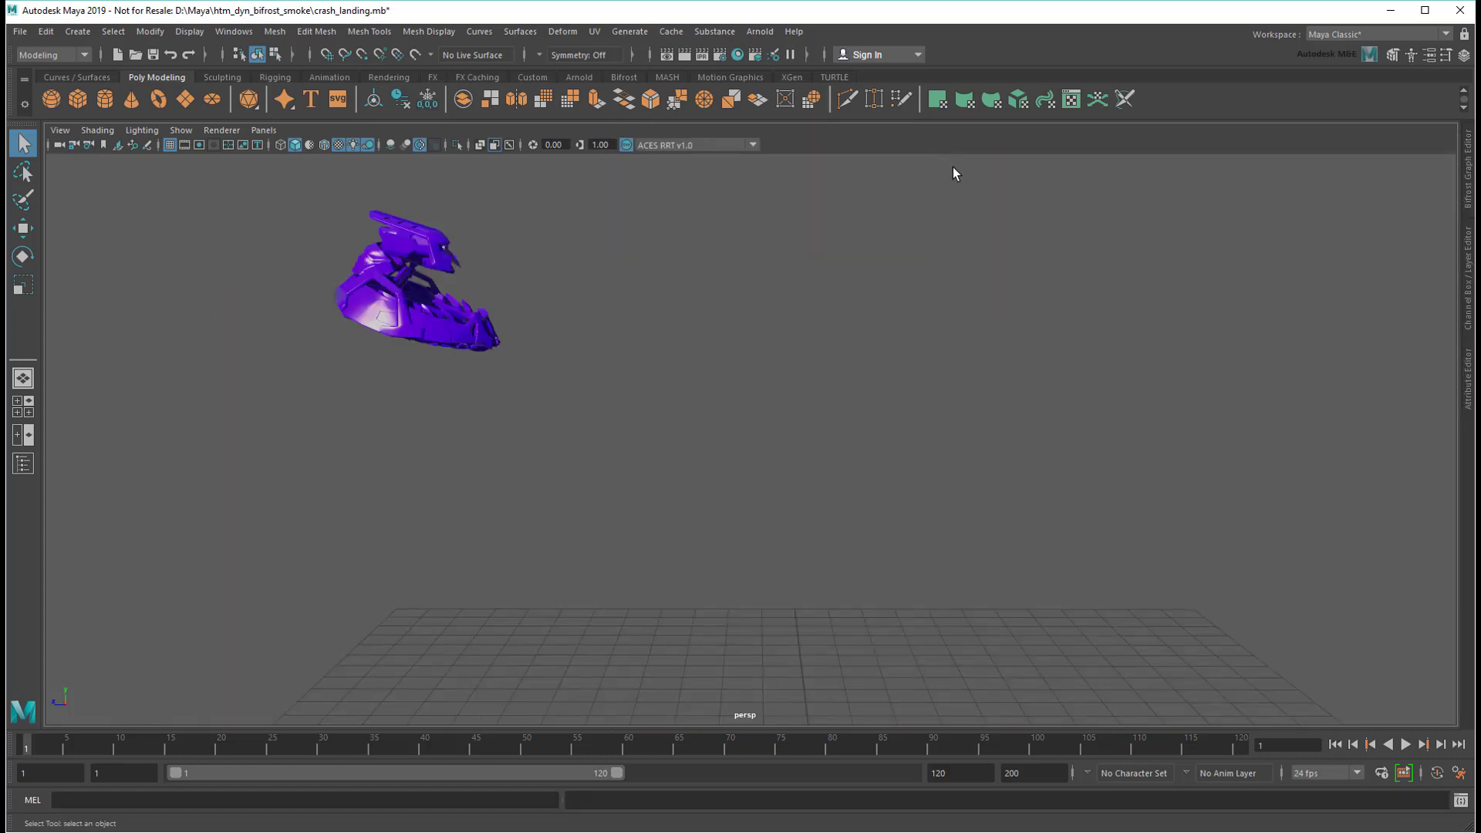
click(1405, 745)
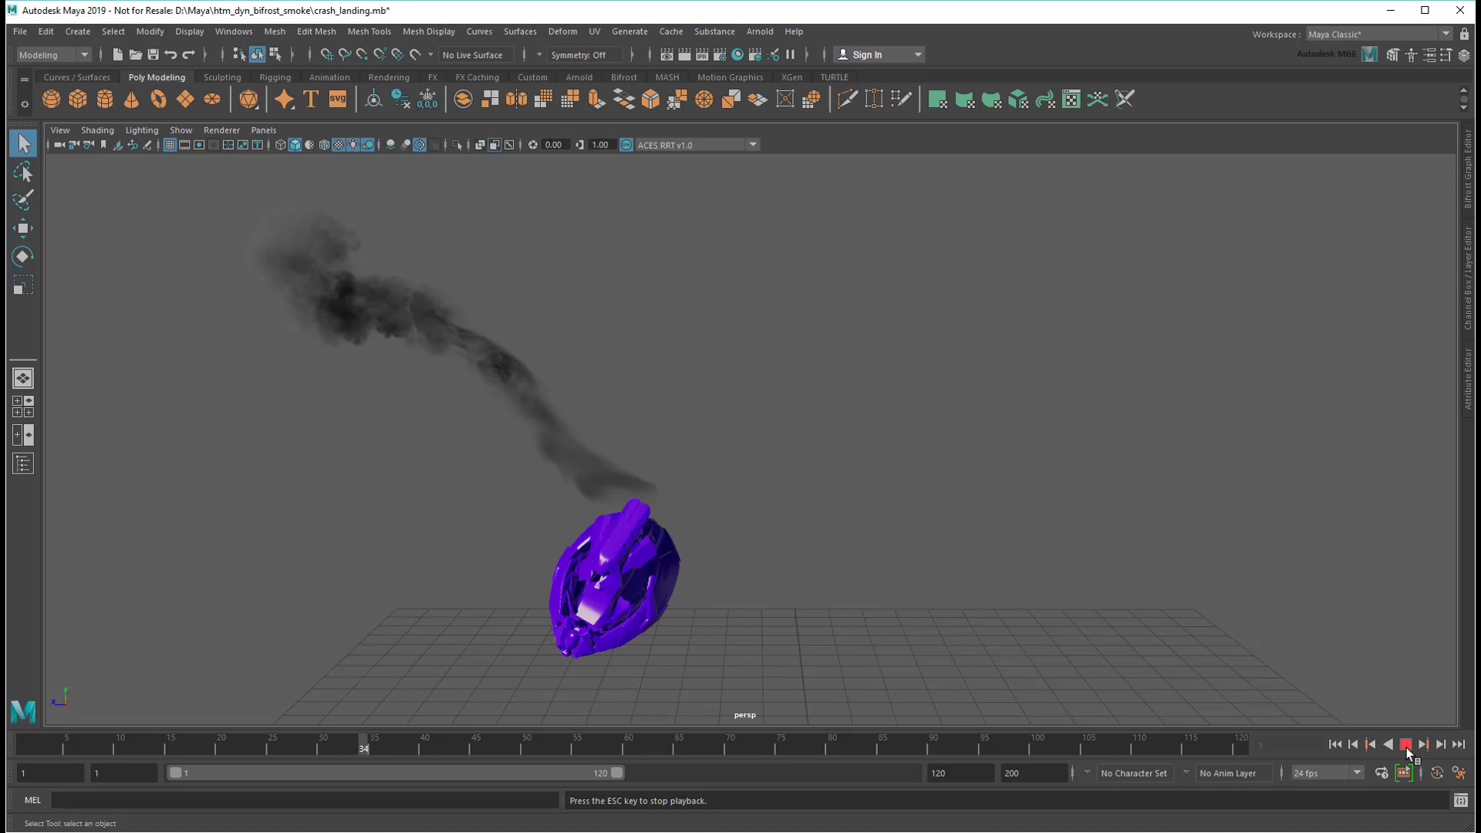
click(1405, 745)
alt+drag(478, 395, 761, 520)
alt+middle_drag(851, 531, 927, 449)
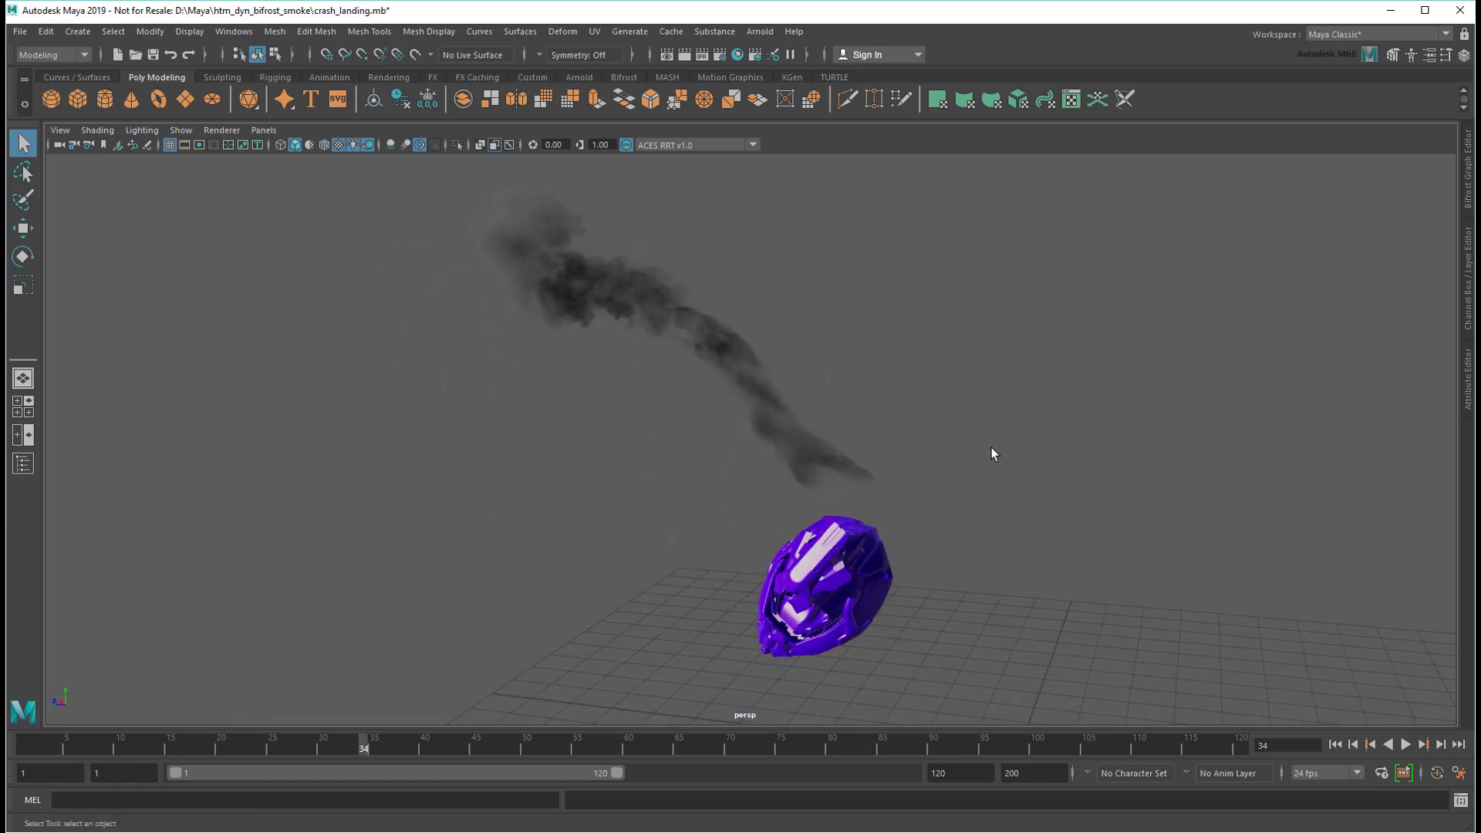